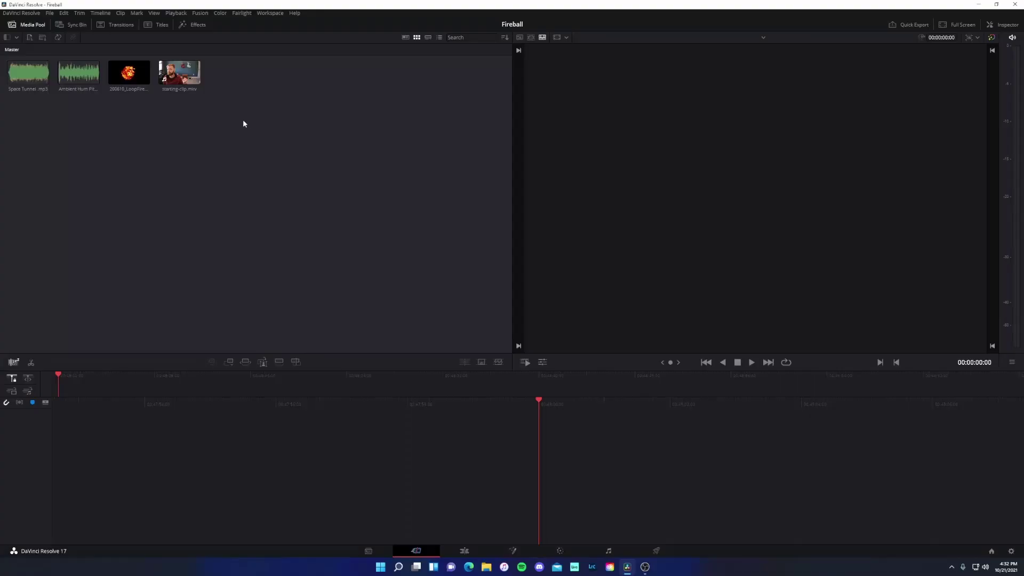
- On the Edit page, place starting-clip.mkv on a new timeline and enlarge the Audio 1 track
{"action": "left_click", "coordinate": [184, 75]}
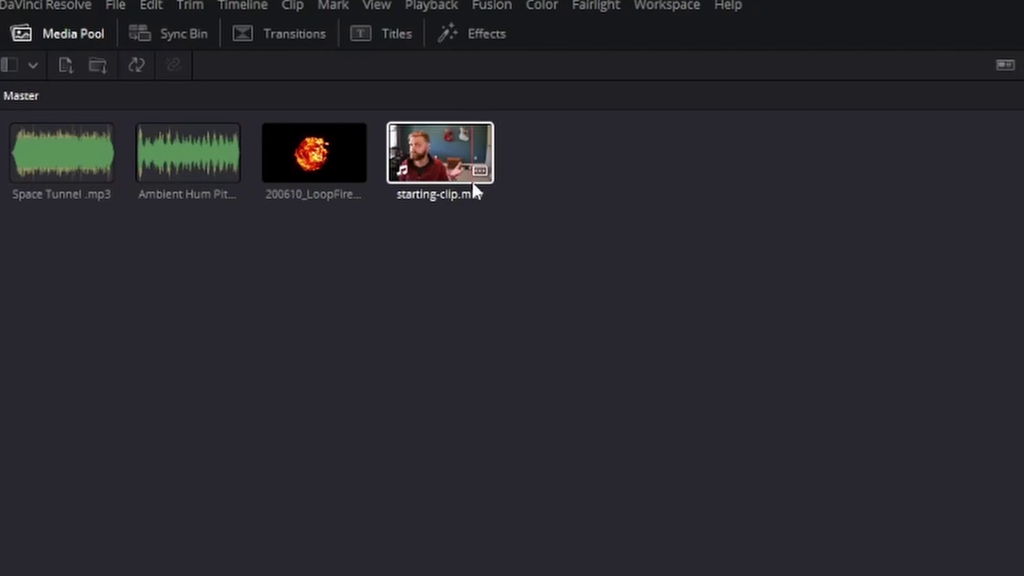
{"action": "left_click", "coordinate": [373, 285]}
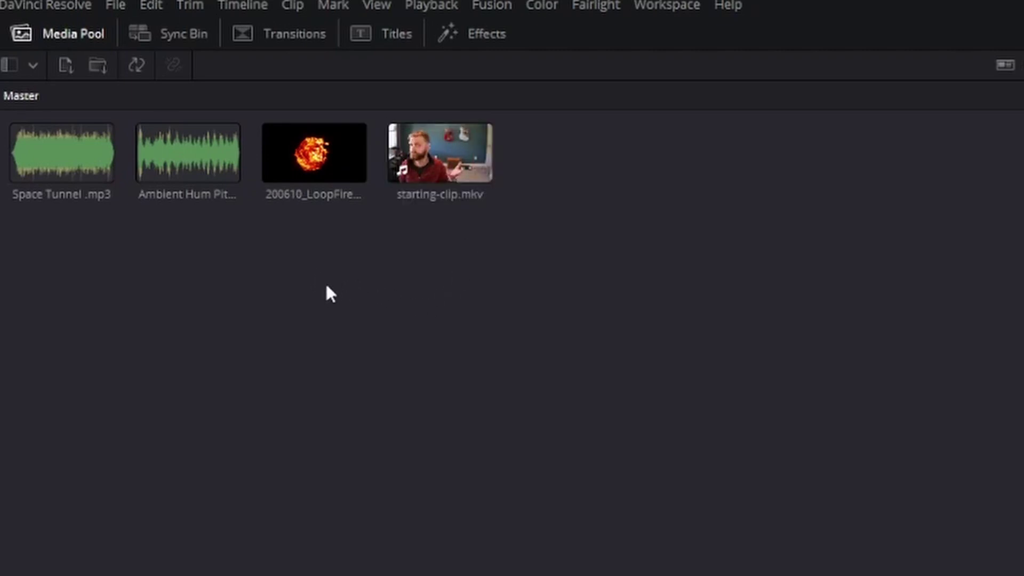
{"action": "left_click", "coordinate": [326, 167]}
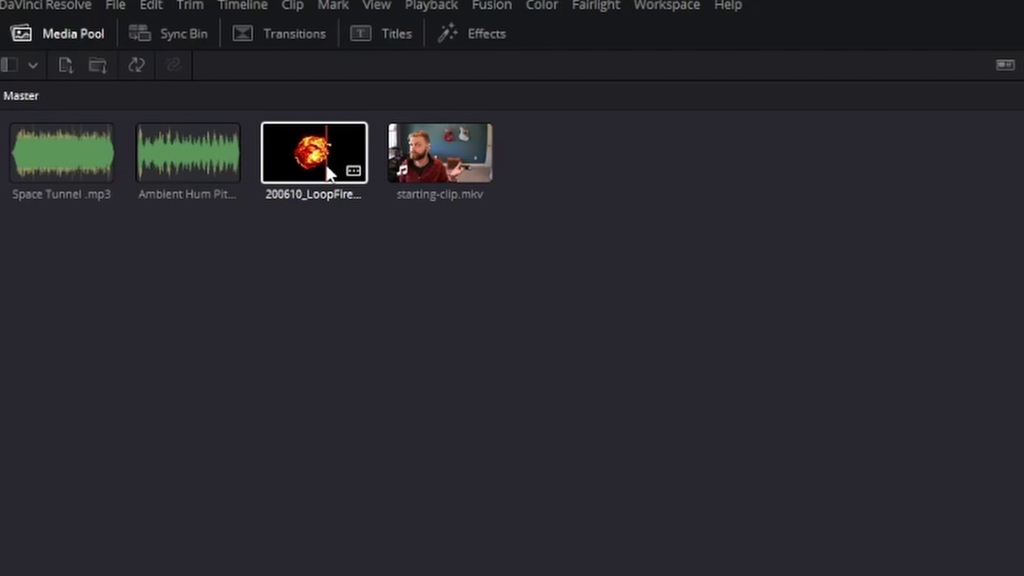
{"action": "left_click", "coordinate": [65, 250]}
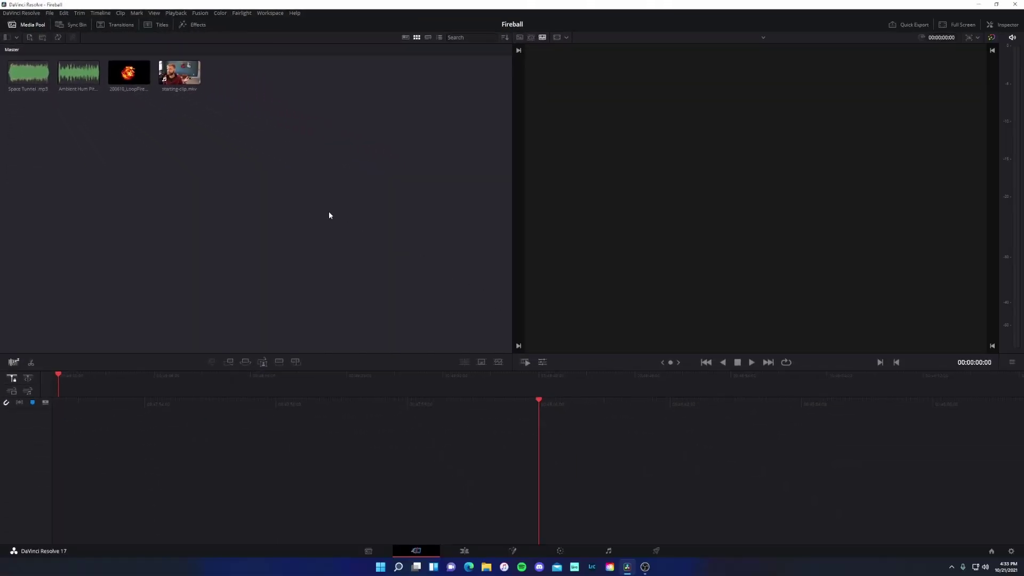
{"action": "left_click", "coordinate": [468, 553]}
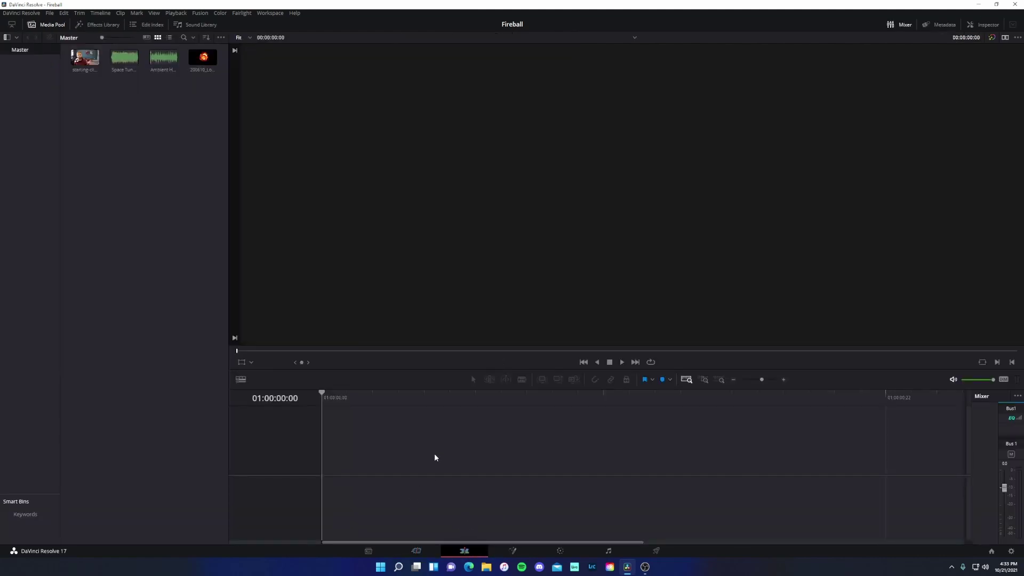
{"action": "left_click_drag", "start_coordinate": [84, 57], "coordinate": [313, 460]}
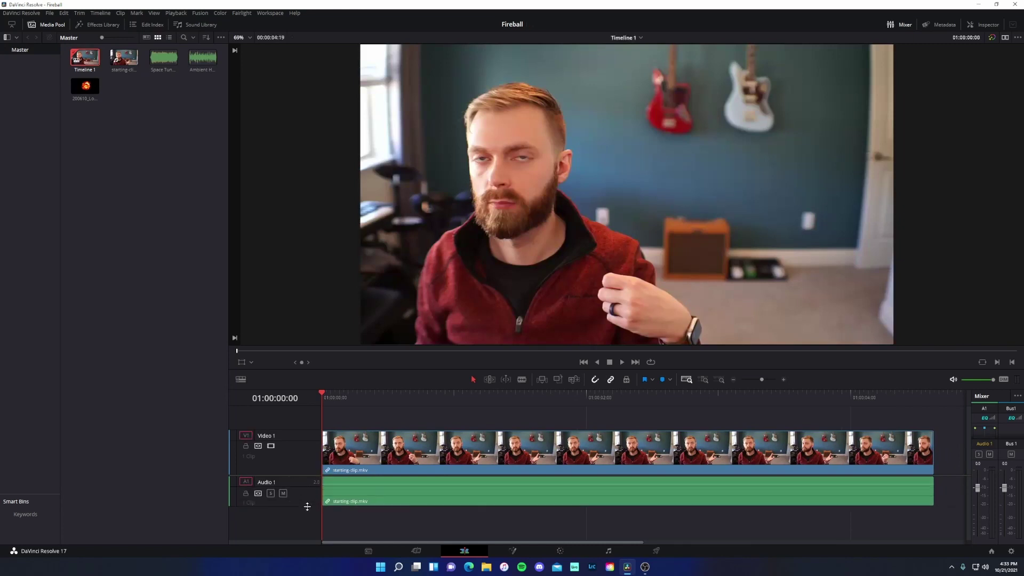
{"action": "left_click_drag", "start_coordinate": [307, 506], "coordinate": [307, 513]}
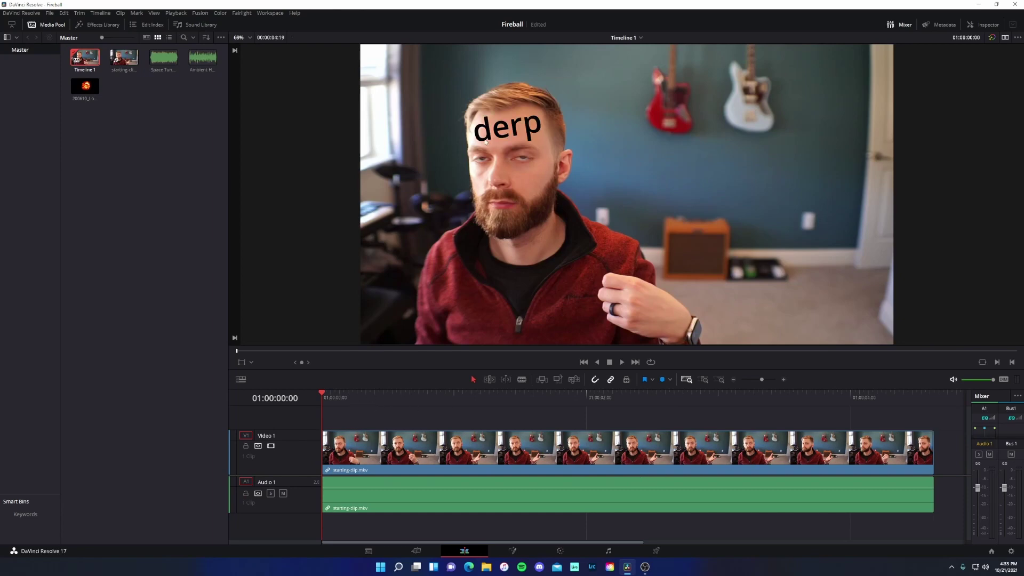
- Unlink the starting clip's audio from its video and delete the audio, leaving Video 1 only
{"action": "left_click", "coordinate": [387, 395]}
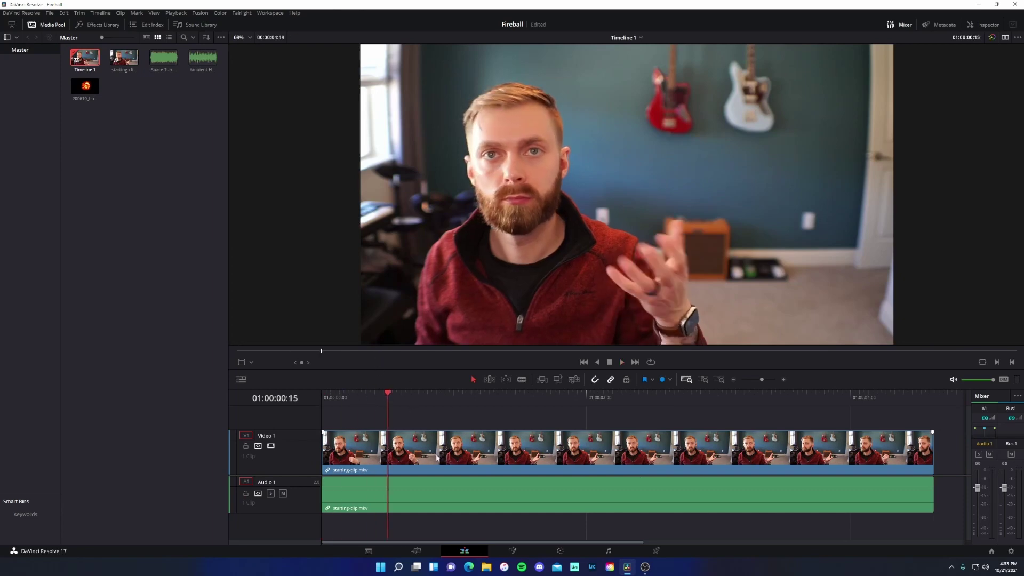
{"action": "left_click", "coordinate": [368, 455]}
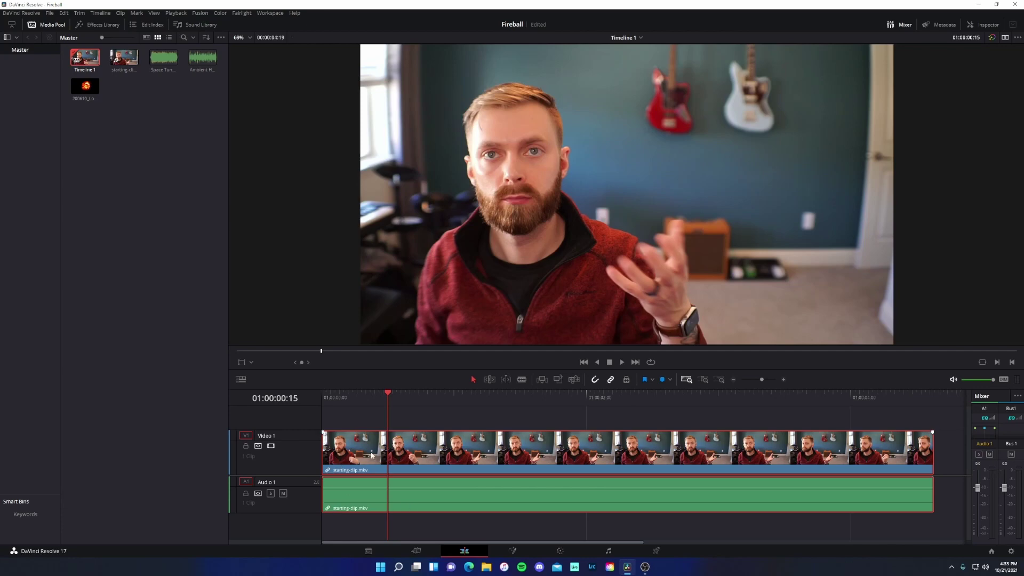
{"action": "right_click", "coordinate": [473, 449]}
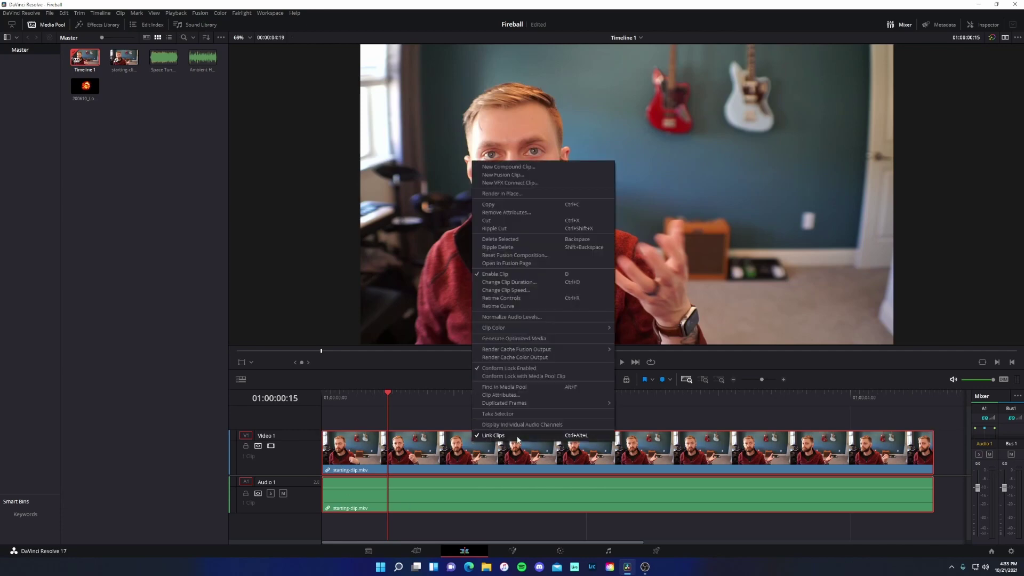
{"action": "left_click", "coordinate": [553, 436]}
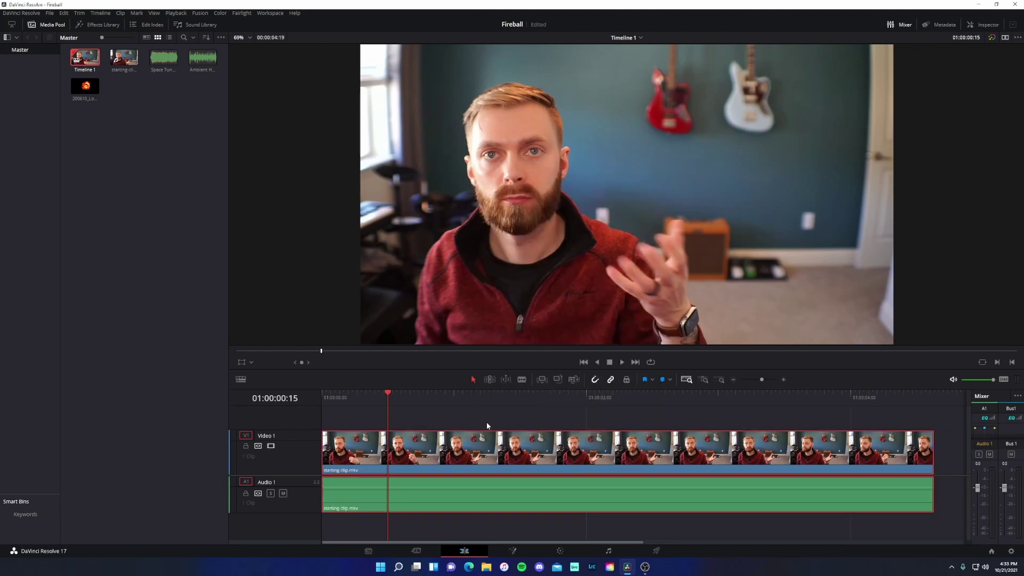
{"action": "left_click", "coordinate": [470, 500]}
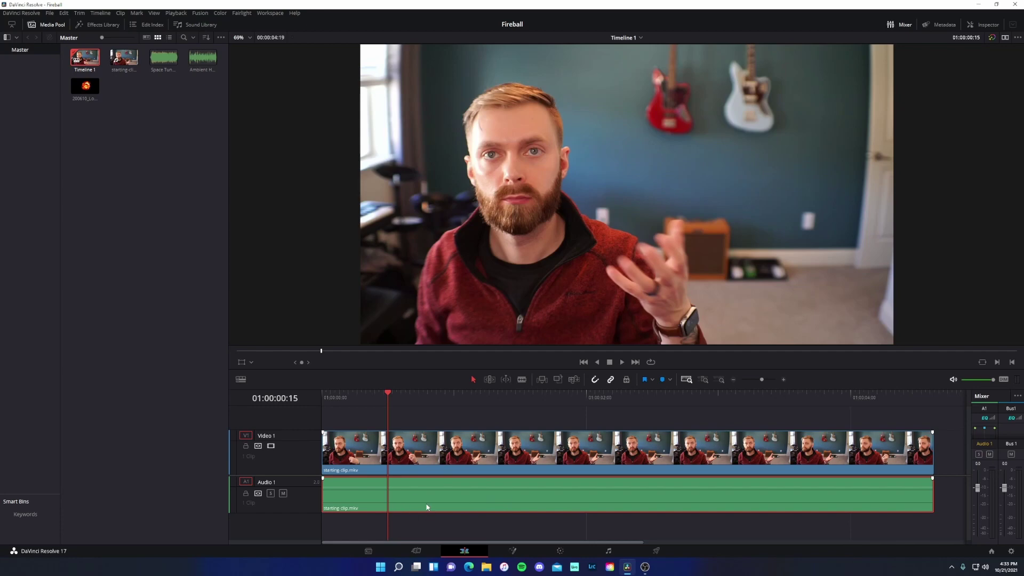
{"action": "key", "text": "Delete"}
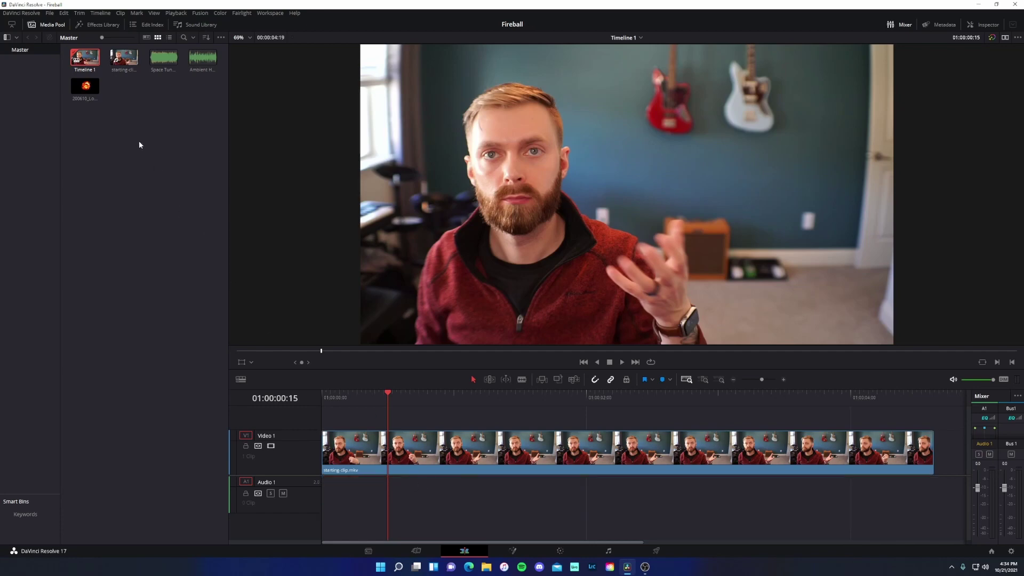
{"action": "left_click", "coordinate": [519, 464]}
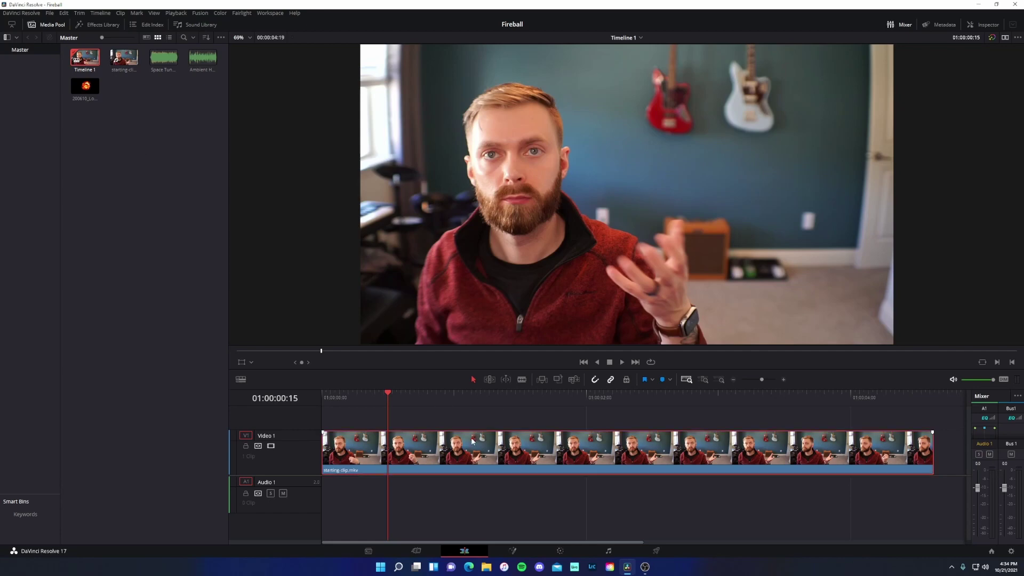
- In Fusion, spread the MediaIn1 and MediaOut1 nodes apart and preview the clip
{"action": "left_click", "coordinate": [522, 547]}
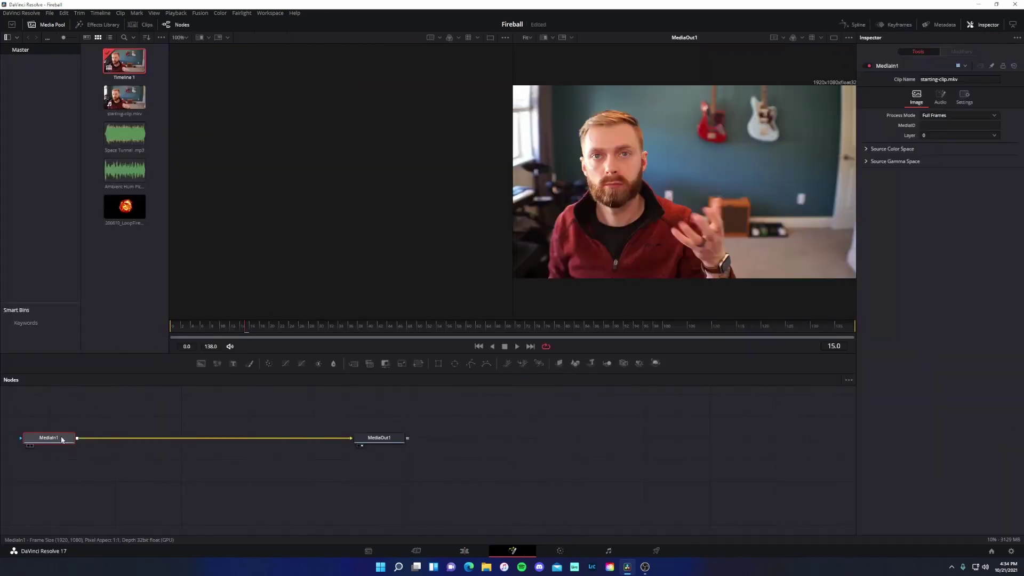
{"action": "left_click_drag", "start_coordinate": [50, 440], "coordinate": [82, 408]}
{"action": "left_click_drag", "start_coordinate": [388, 439], "coordinate": [410, 420]}
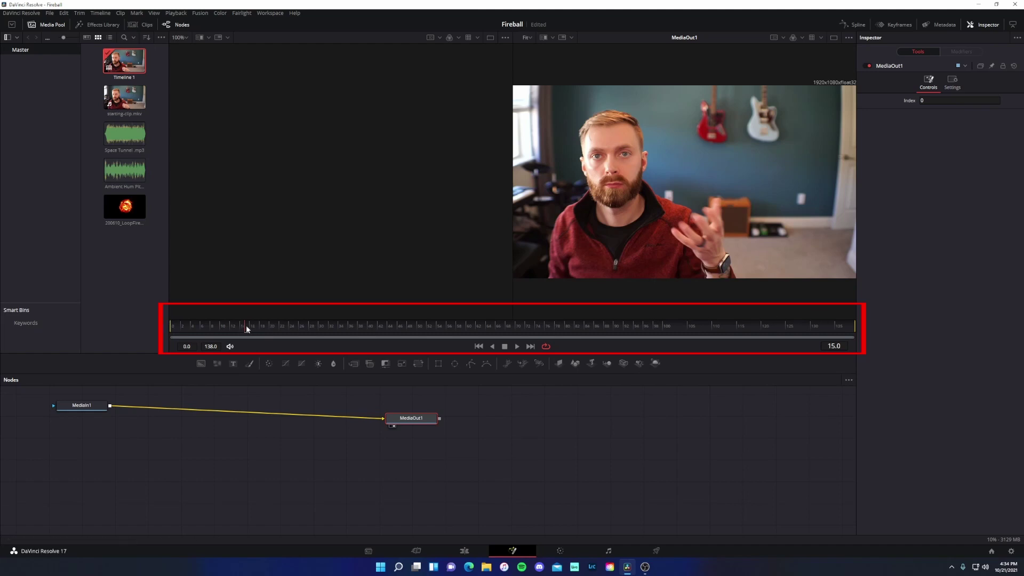
{"action": "left_click_drag", "start_coordinate": [248, 329], "coordinate": [411, 335]}
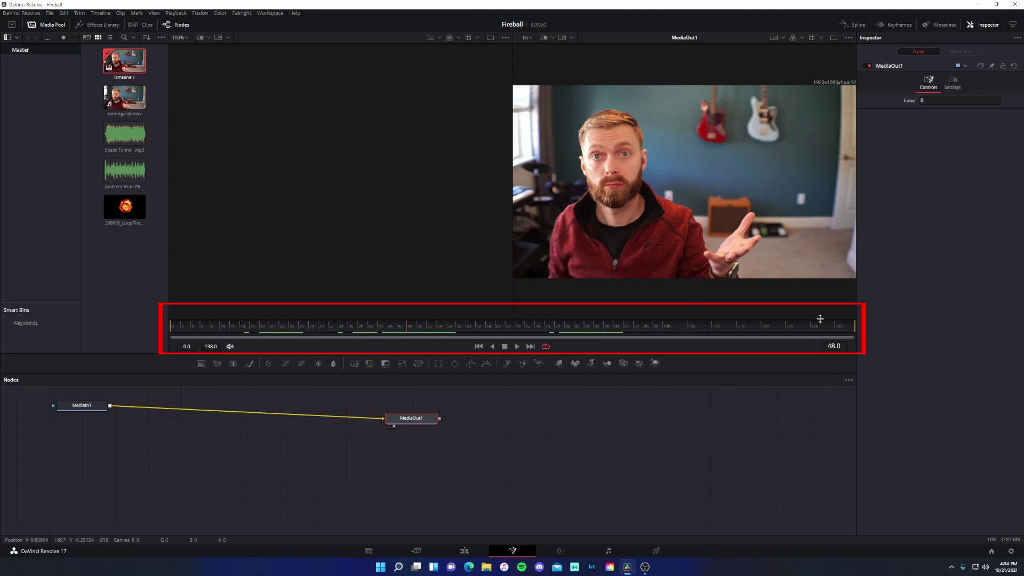
{"action": "key", "text": "space"}
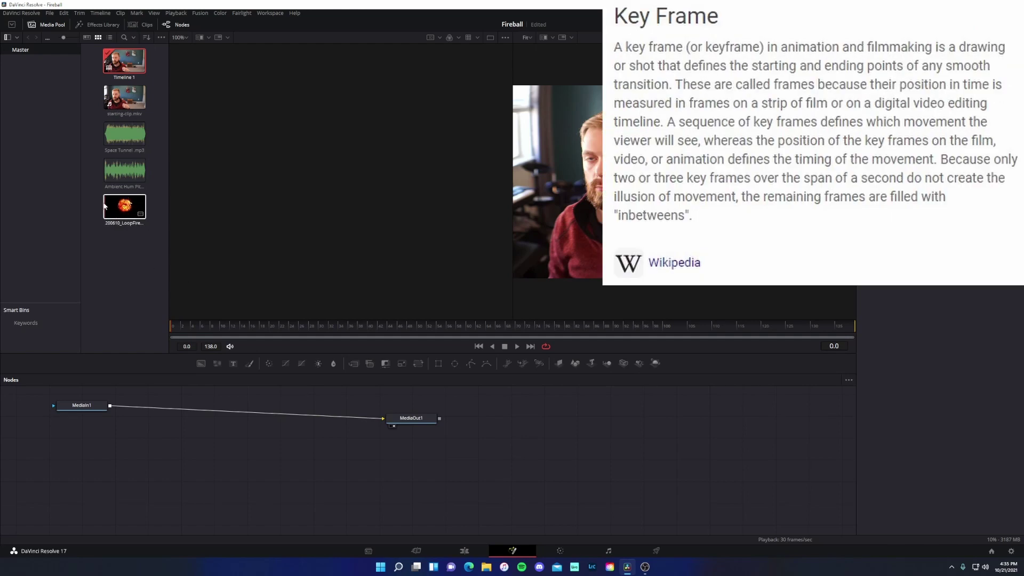
{"action": "left_click_drag", "start_coordinate": [201, 326], "coordinate": [270, 324]}
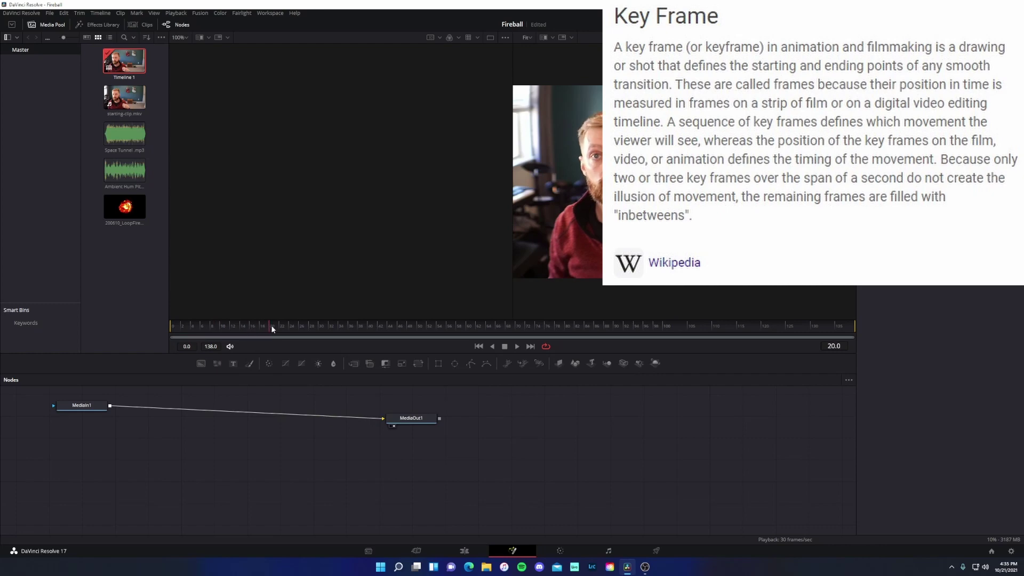
{"action": "mouse_move", "coordinate": [271, 325]}
{"action": "left_mouse_down"}
{"action": "mouse_move", "coordinate": [186, 336]}
{"action": "mouse_move", "coordinate": [276, 329]}
{"action": "left_mouse_up"}
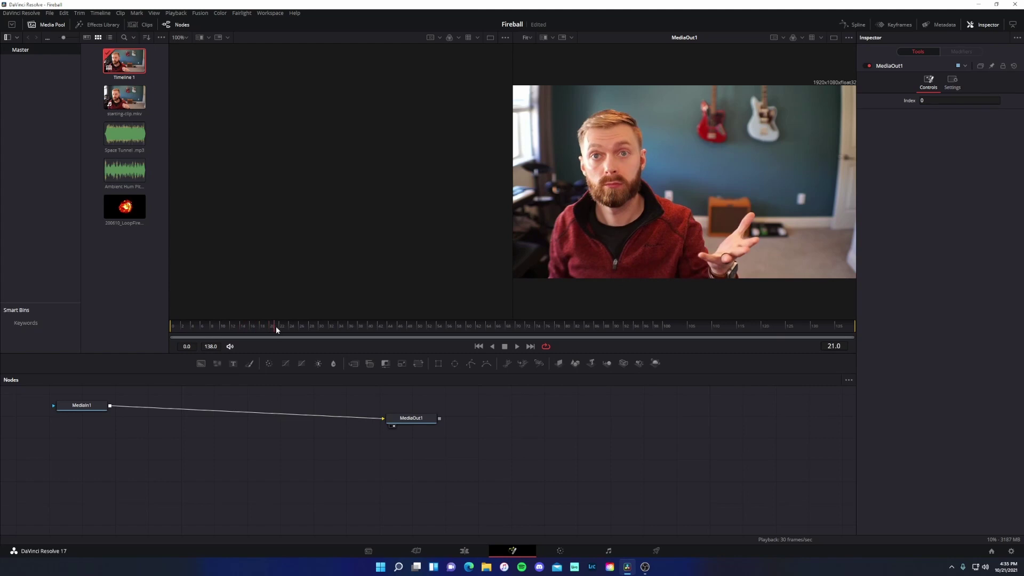
{"action": "left_click_drag", "start_coordinate": [277, 329], "coordinate": [252, 331]}
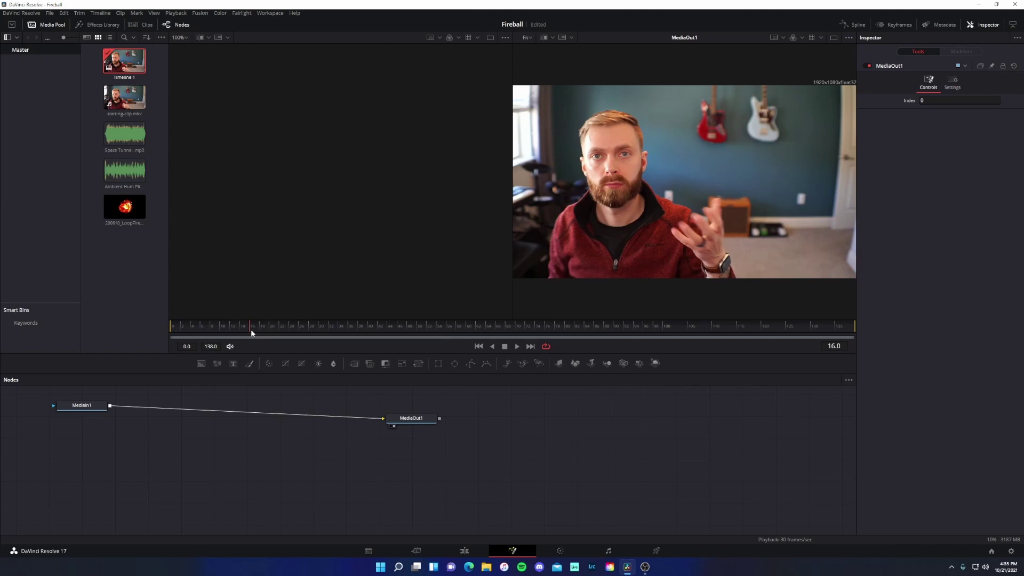
{"action": "left_click_drag", "start_coordinate": [251, 331], "coordinate": [91, 396]}
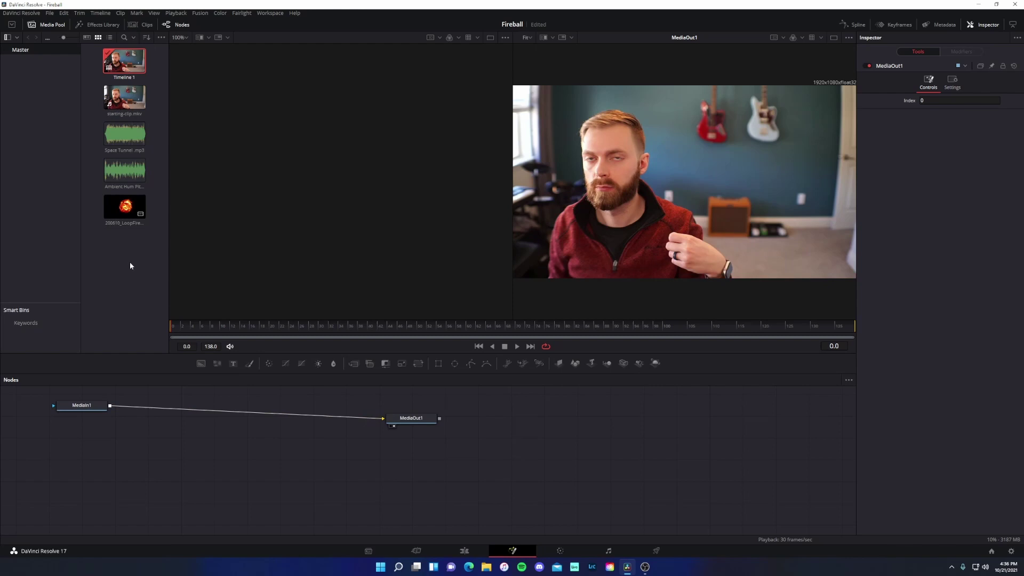
- Add the LoopFire clip as a MediaIn2 node and cut the MediaIn1-to-MediaOut1 link
{"action": "left_click_drag", "start_coordinate": [124, 207], "coordinate": [146, 498]}
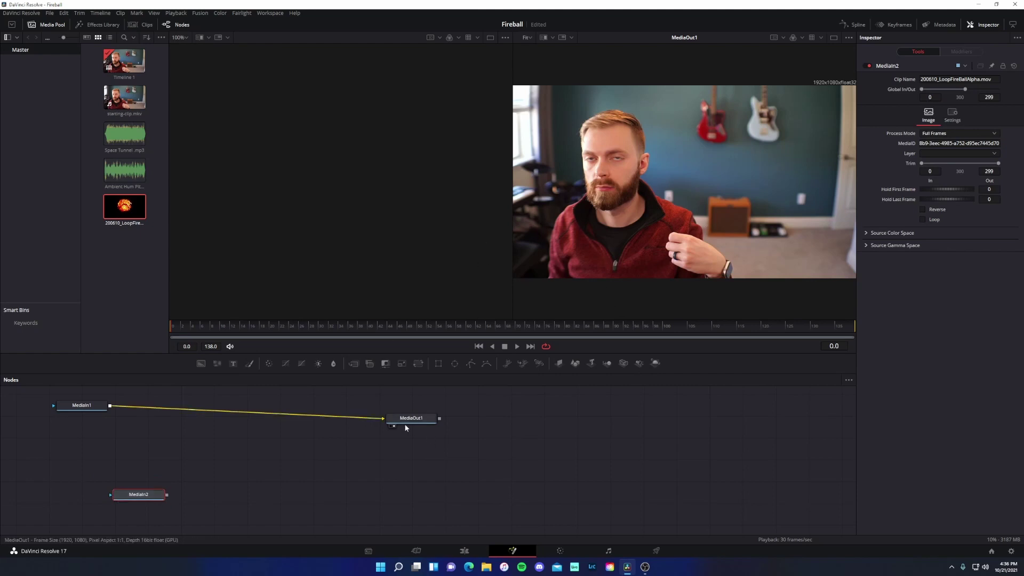
{"action": "left_click_drag", "start_coordinate": [147, 497], "coordinate": [106, 502]}
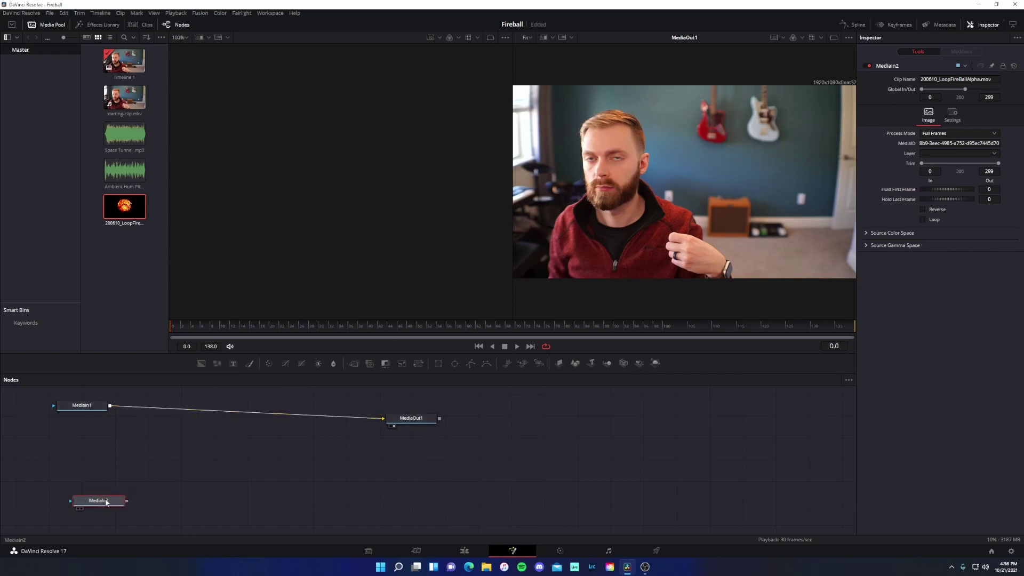
{"action": "left_click_drag", "start_coordinate": [378, 419], "coordinate": [292, 418]}
{"action": "left_click", "coordinate": [82, 406]}
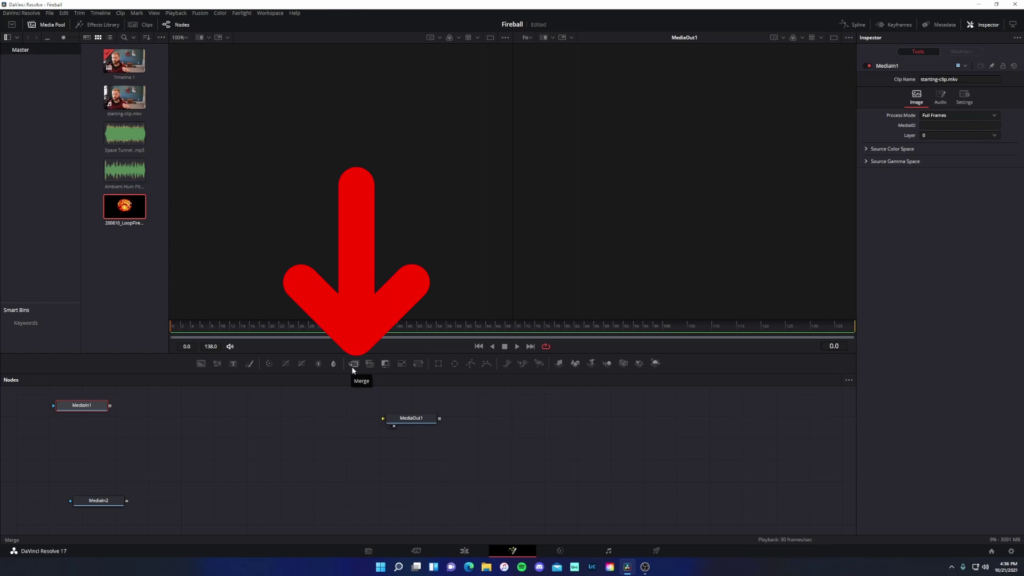
- Add a Merge node after MediaIn1 and move Merge1 further to the right
{"action": "key", "text": "shift+space"}
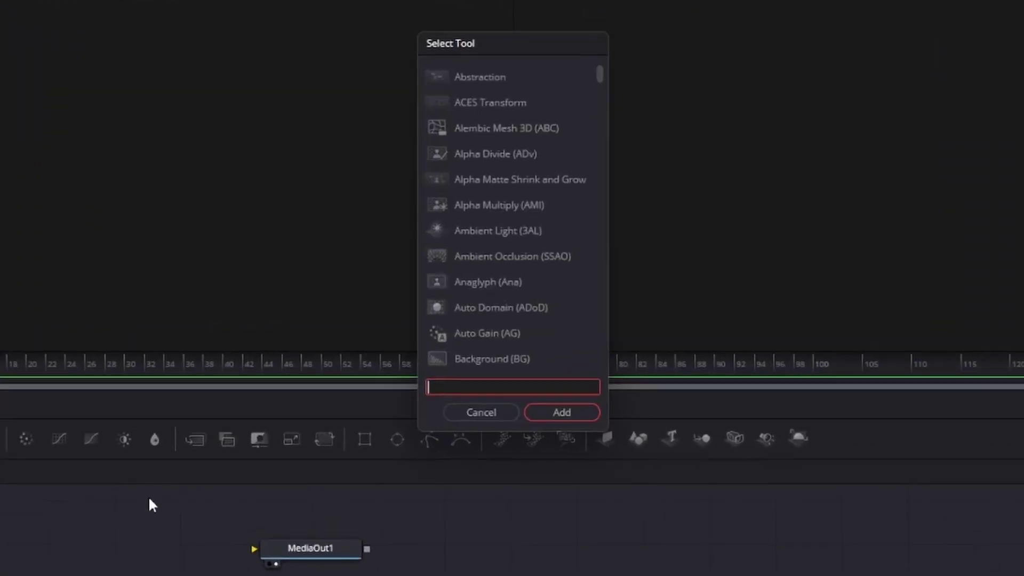
{"action": "type", "text": "merg"}
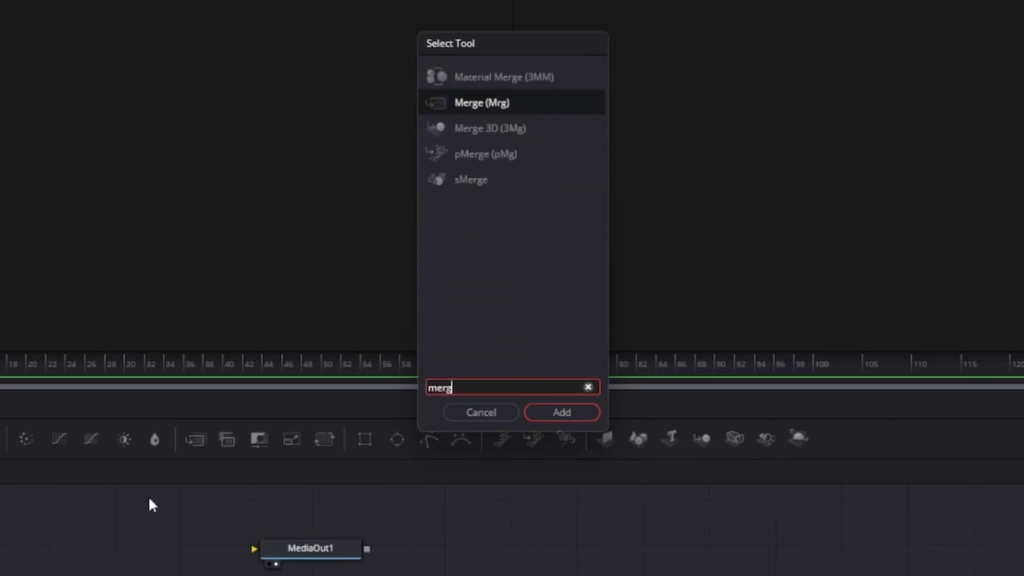
{"action": "left_click", "coordinate": [471, 105]}
{"action": "left_click", "coordinate": [565, 416]}
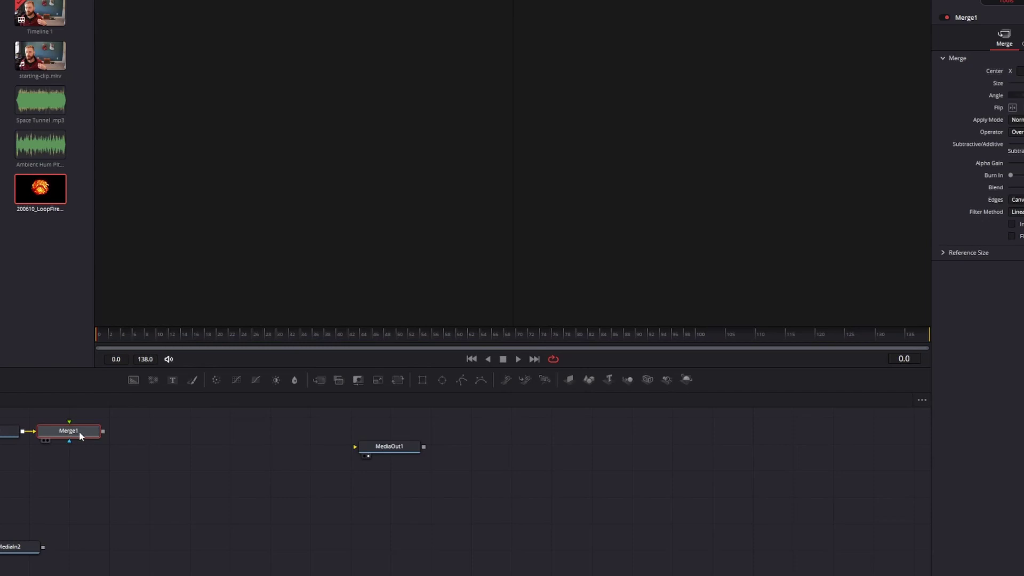
{"action": "left_click_drag", "start_coordinate": [80, 436], "coordinate": [174, 436]}
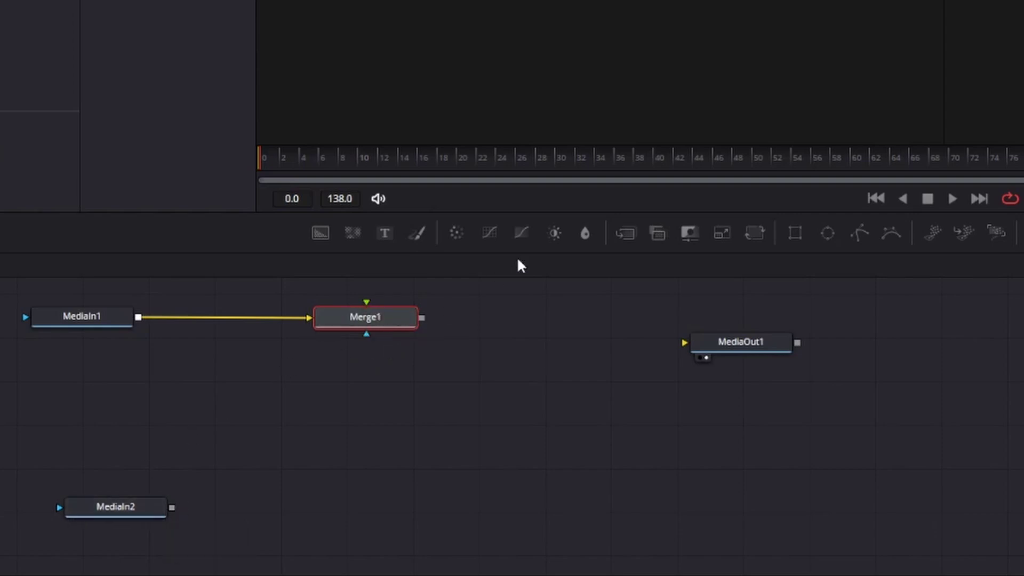
- Wire MediaIn2 into Merge1's foreground and Merge1 into MediaOut1, then play the composite
{"action": "mouse_move", "coordinate": [70, 325]}
{"action": "mouse_move", "coordinate": [173, 511]}
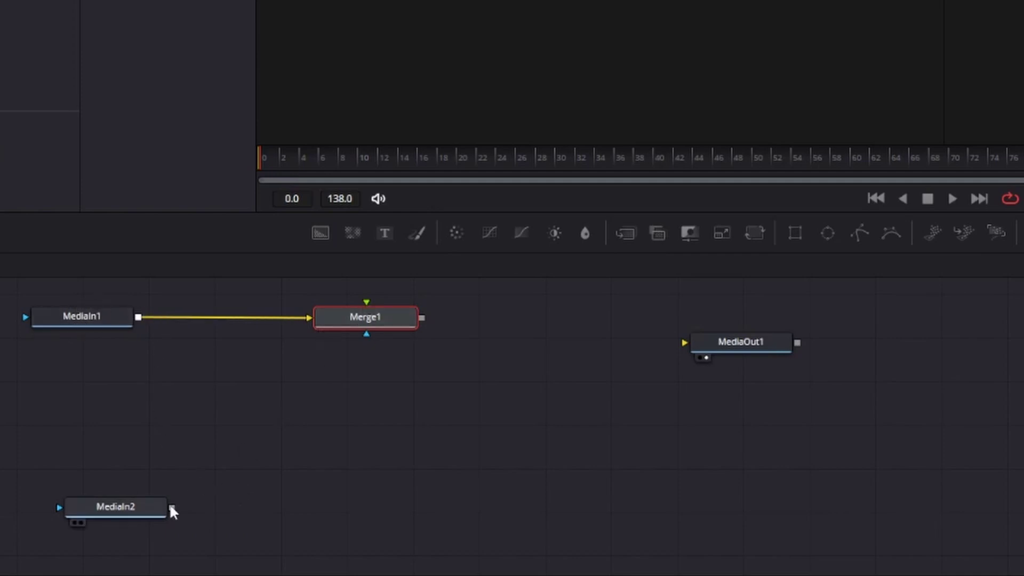
{"action": "left_click_drag", "start_coordinate": [172, 508], "coordinate": [366, 308]}
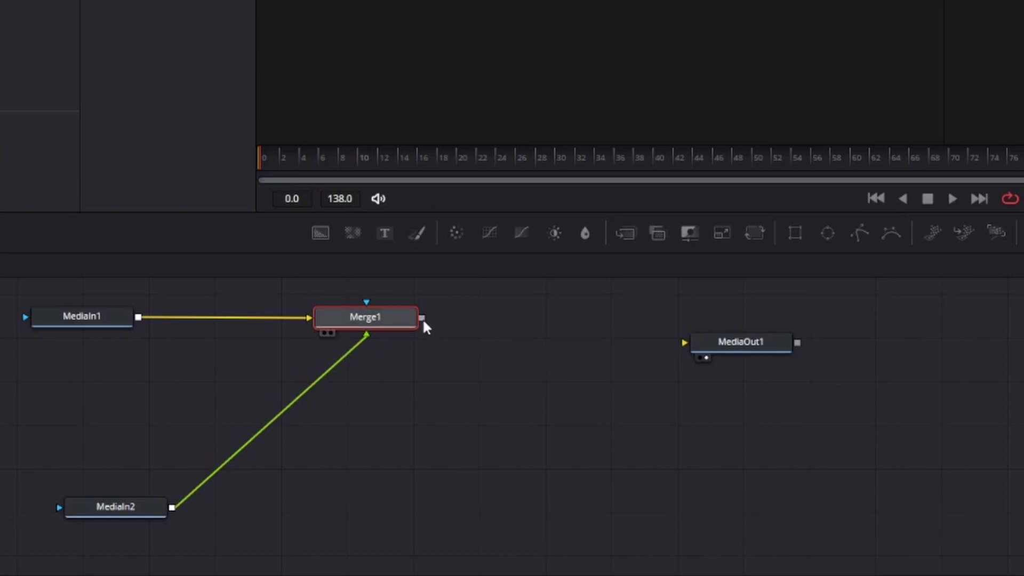
{"action": "left_click_drag", "start_coordinate": [425, 326], "coordinate": [678, 344]}
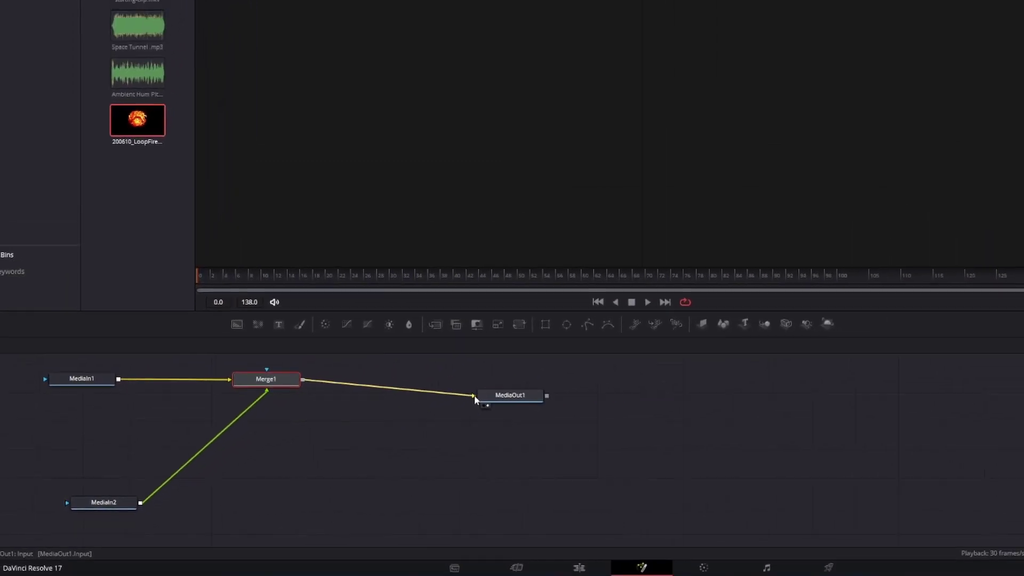
{"action": "key", "text": "space"}
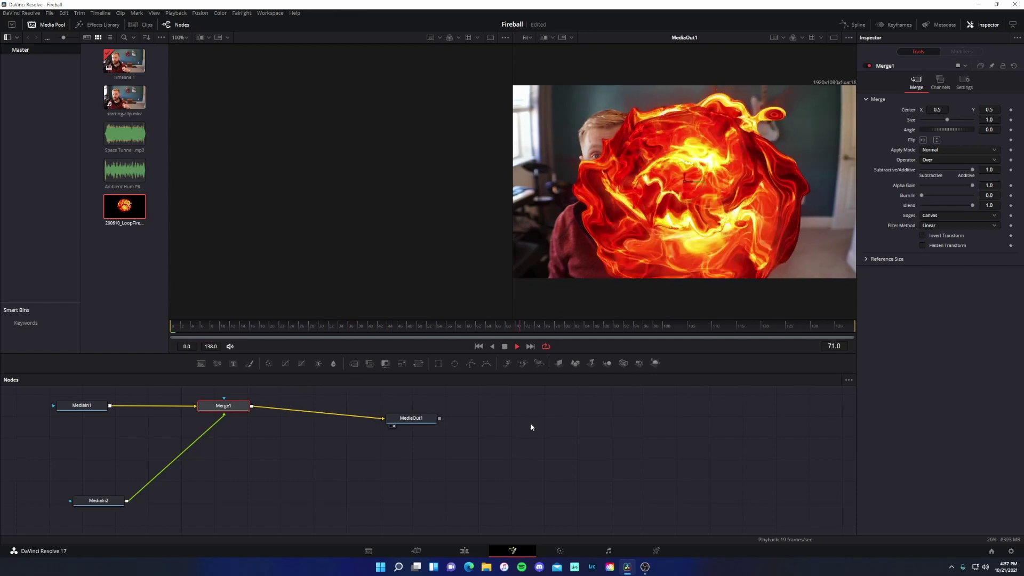
- Stop playback, return to the first frame, and shift the fireball to the right
{"action": "key", "text": "space"}
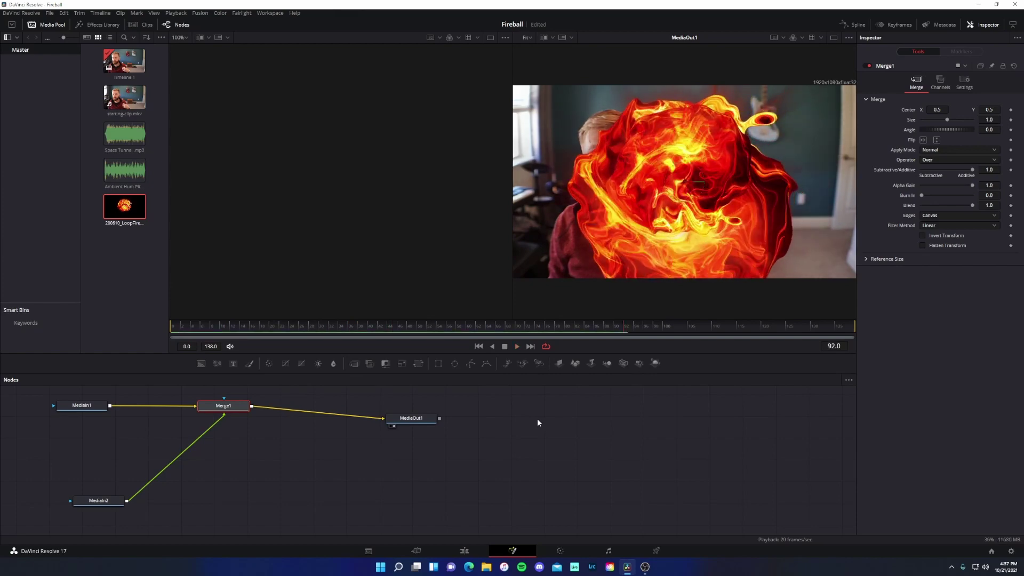
{"action": "key", "text": "Home"}
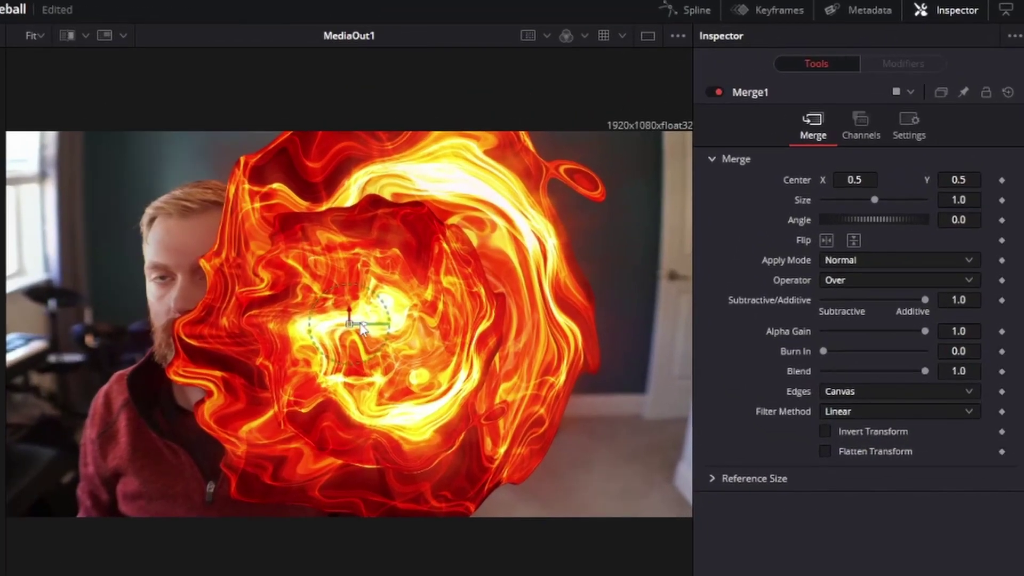
{"action": "left_click_drag", "start_coordinate": [690, 182], "coordinate": [707, 182]}
{"action": "left_click_drag", "start_coordinate": [393, 325], "coordinate": [434, 261]}
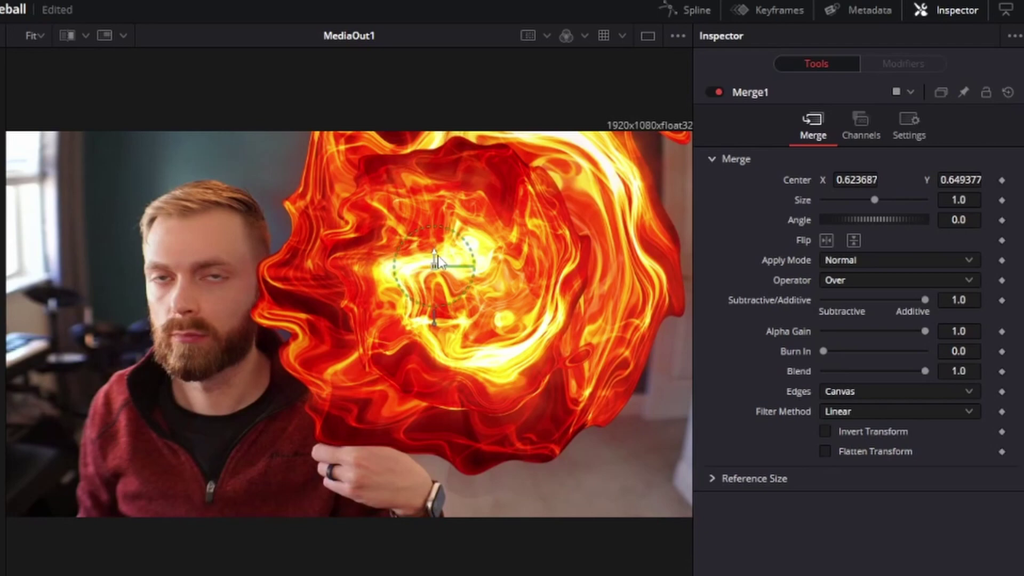
{"action": "mouse_move", "coordinate": [856, 180]}
{"action": "left_mouse_down"}
{"action": "mouse_move", "coordinate": [831, 180]}
{"action": "mouse_move", "coordinate": [855, 180]}
{"action": "left_mouse_up"}
{"action": "left_click_drag", "start_coordinate": [959, 180], "coordinate": [952, 179]}
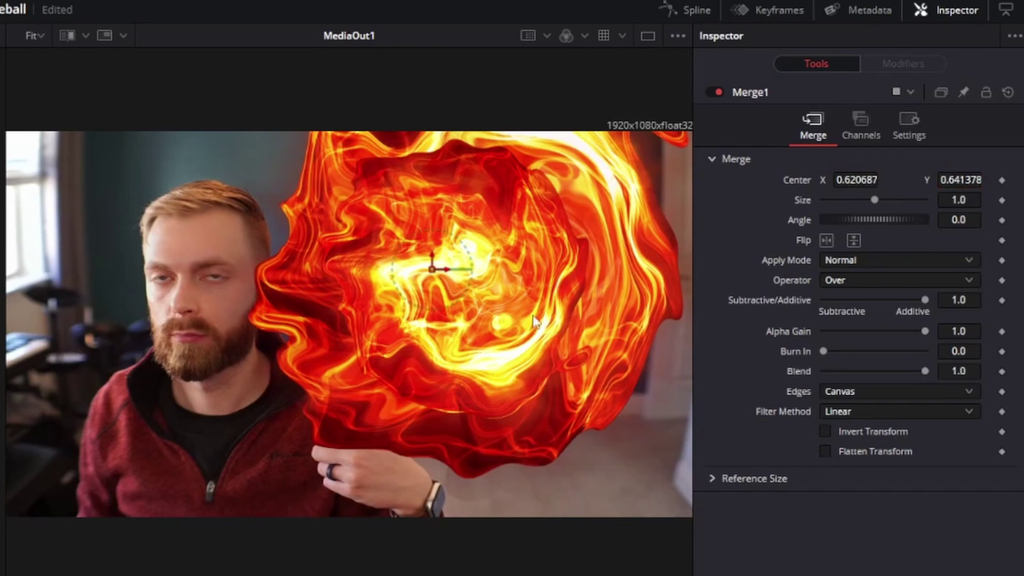
- Set the fireball's Merge size to 0.33
{"action": "left_click_drag", "start_coordinate": [872, 198], "coordinate": [842, 205]}
{"action": "left_click", "coordinate": [967, 200]}
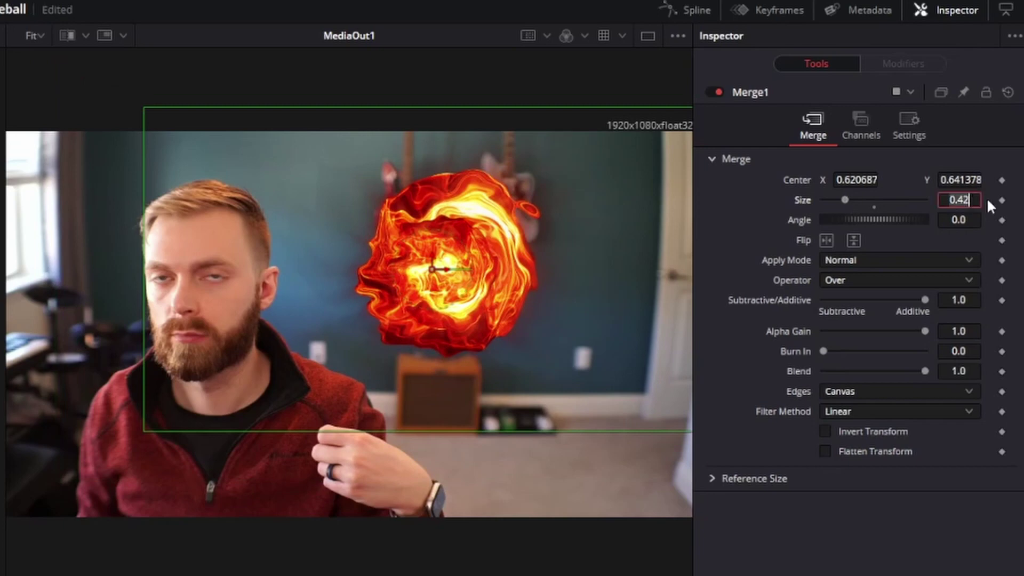
{"action": "key", "text": "BackSpace"}
{"action": "type", "text": ".33"}
{"action": "key", "text": "Tab"}
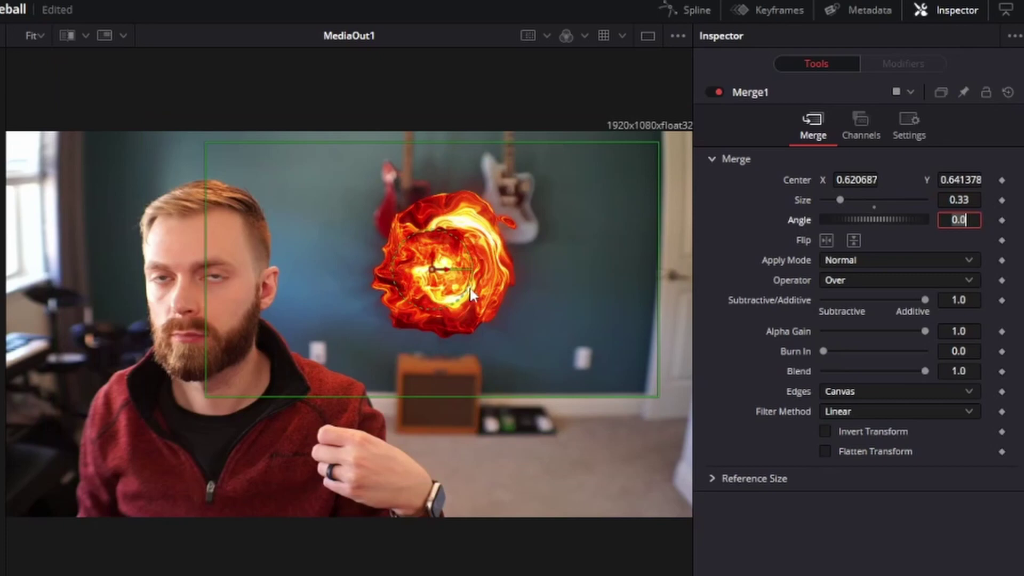
{"action": "left_click", "coordinate": [443, 267]}
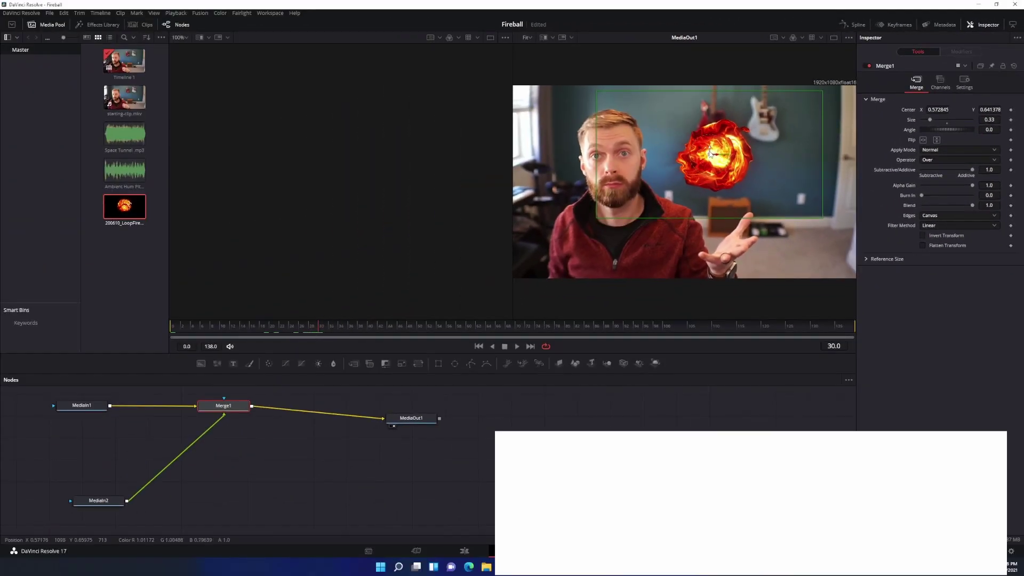
- Move the fireball down over the man's open hand and preview it against the moving hand
{"action": "left_click_drag", "start_coordinate": [711, 155], "coordinate": [697, 203]}
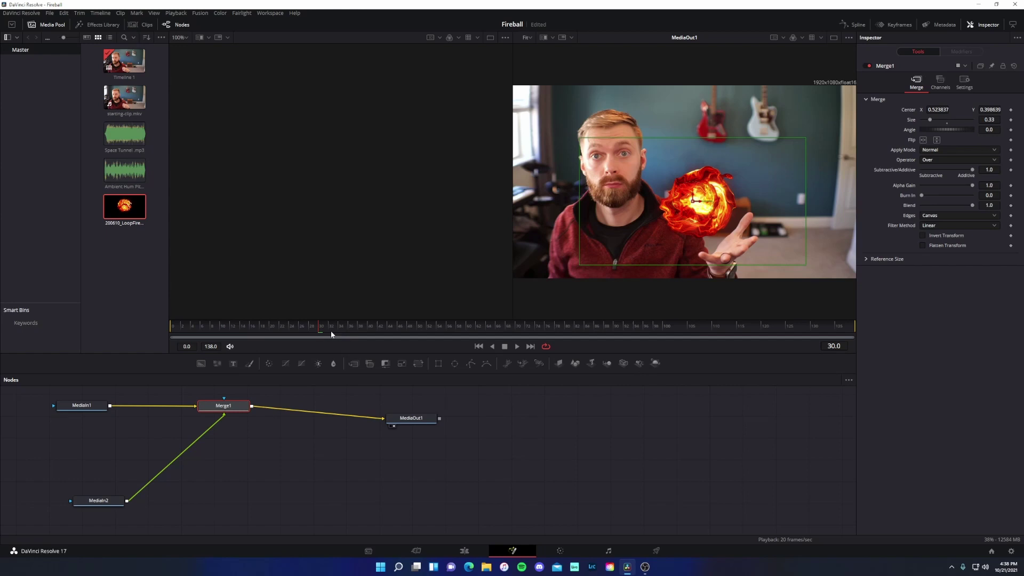
{"action": "left_click_drag", "start_coordinate": [230, 336], "coordinate": [338, 338]}
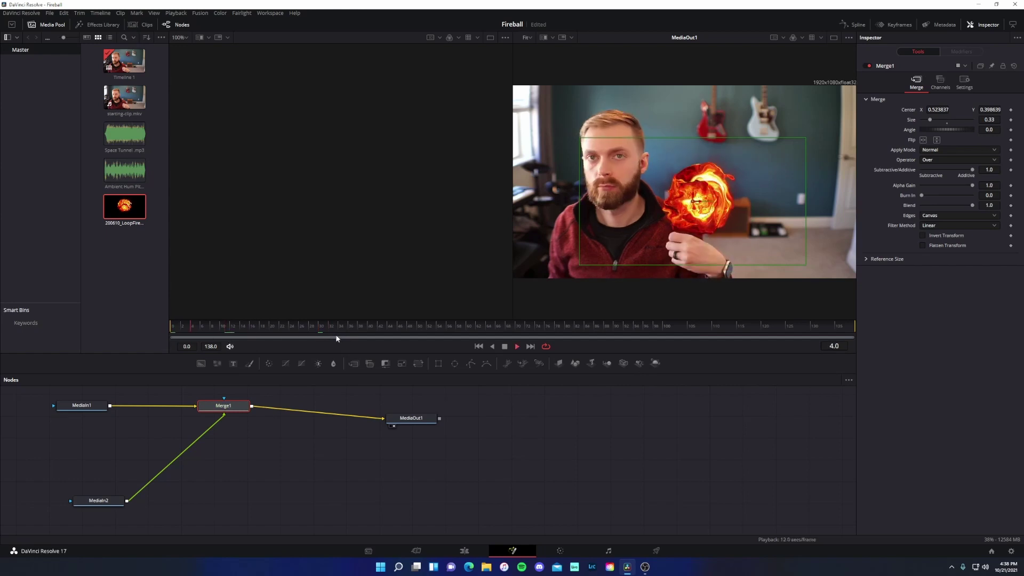
{"action": "key", "text": "space"}
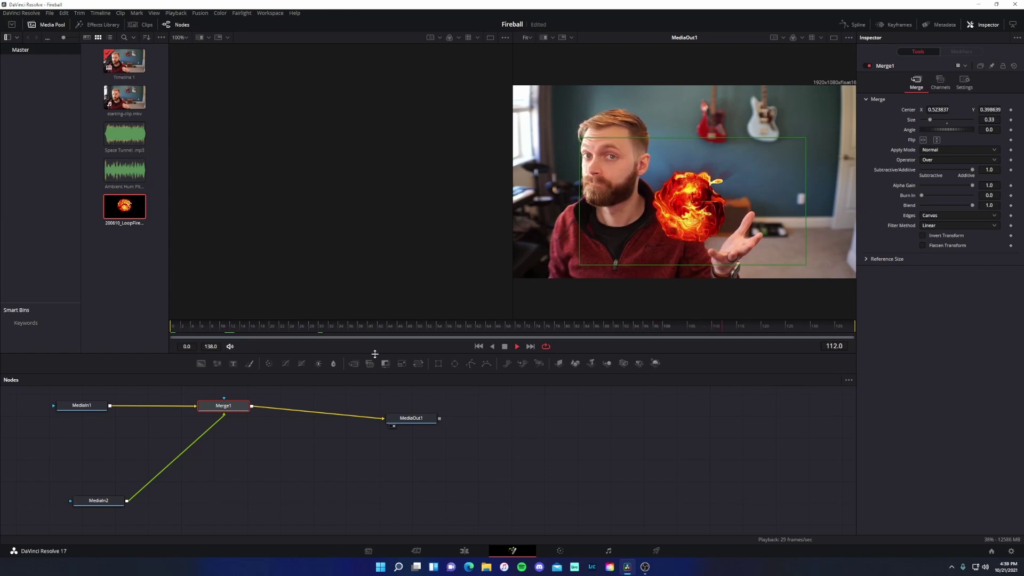
{"action": "left_click", "coordinate": [306, 333]}
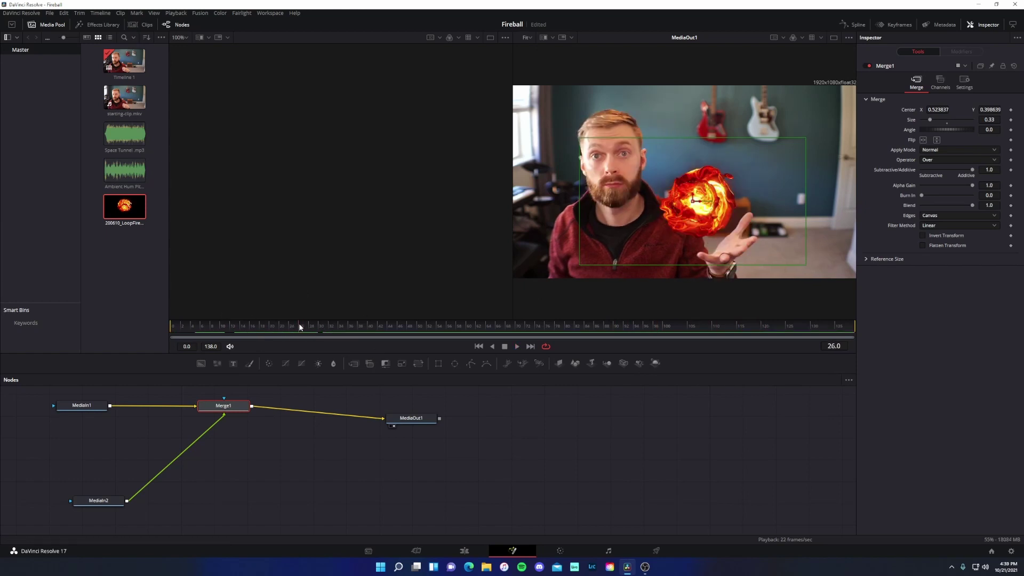
{"action": "left_click_drag", "start_coordinate": [299, 326], "coordinate": [270, 330]}
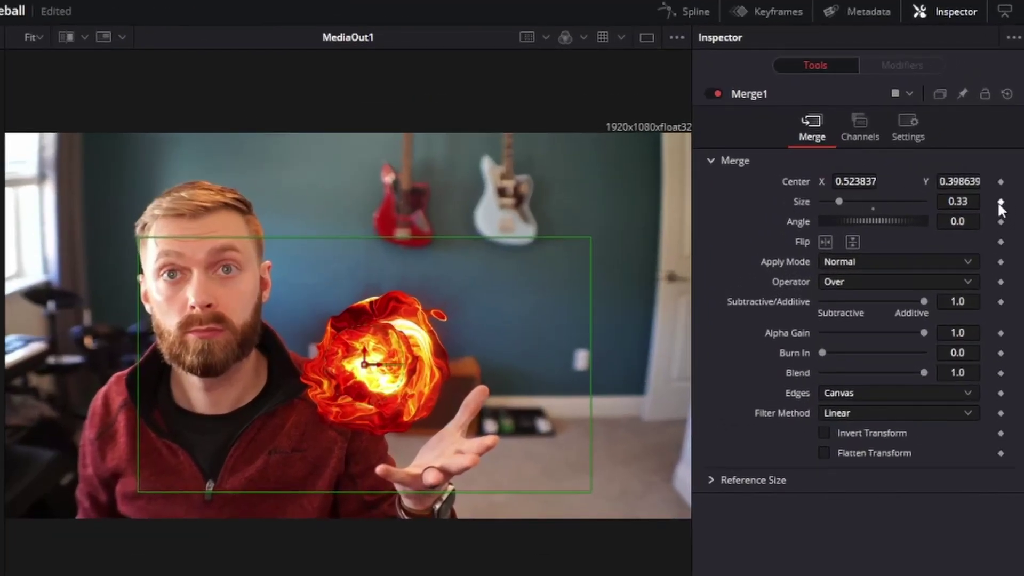
- Keyframe Size at 0.33 on frame 20 and 0 on frame 16, then play to watch it grow
{"action": "left_click", "coordinate": [999, 202]}
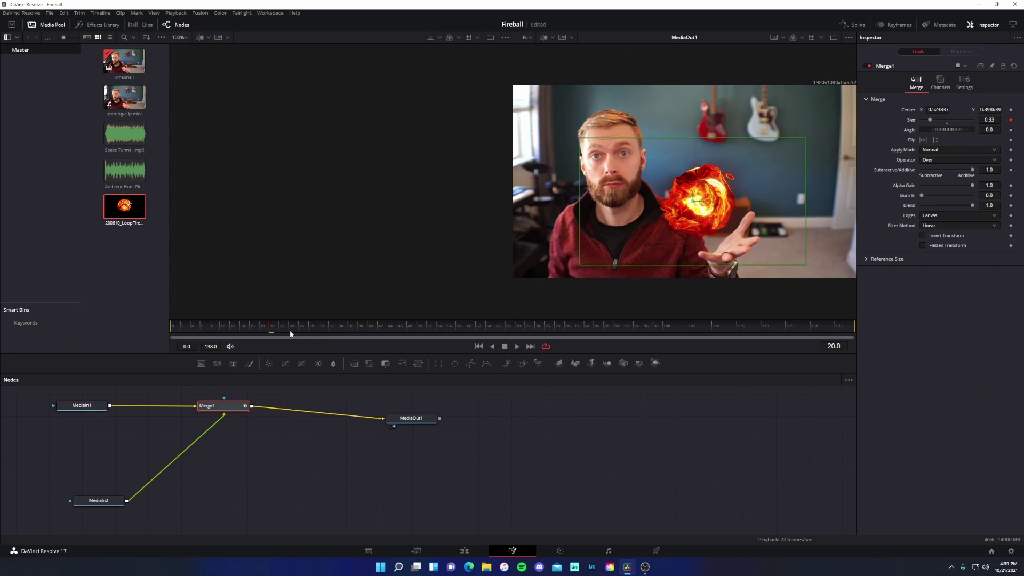
{"action": "left_click", "coordinate": [263, 327]}
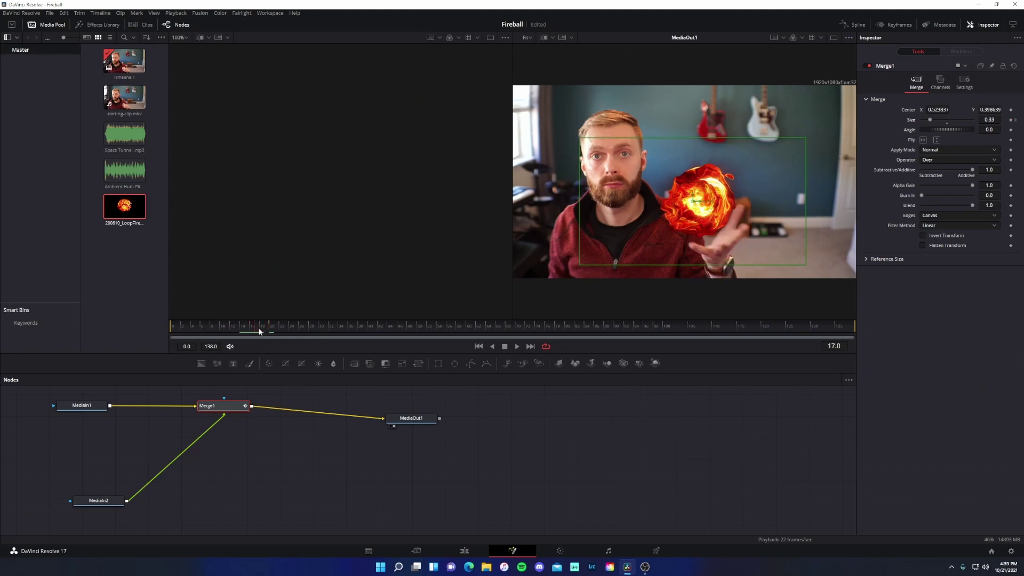
{"action": "left_click_drag", "start_coordinate": [259, 331], "coordinate": [249, 332]}
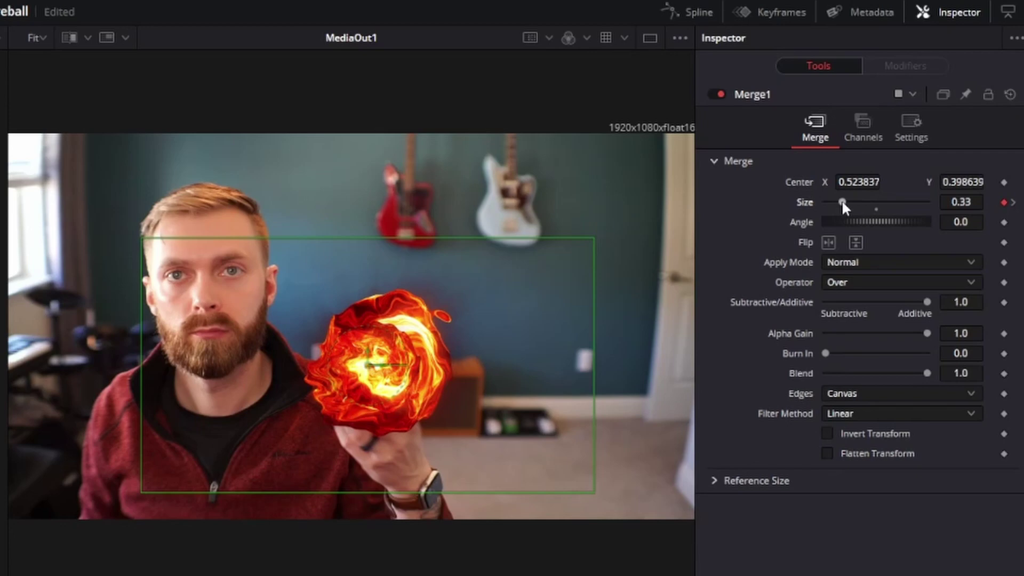
{"action": "left_click_drag", "start_coordinate": [842, 201], "coordinate": [825, 202]}
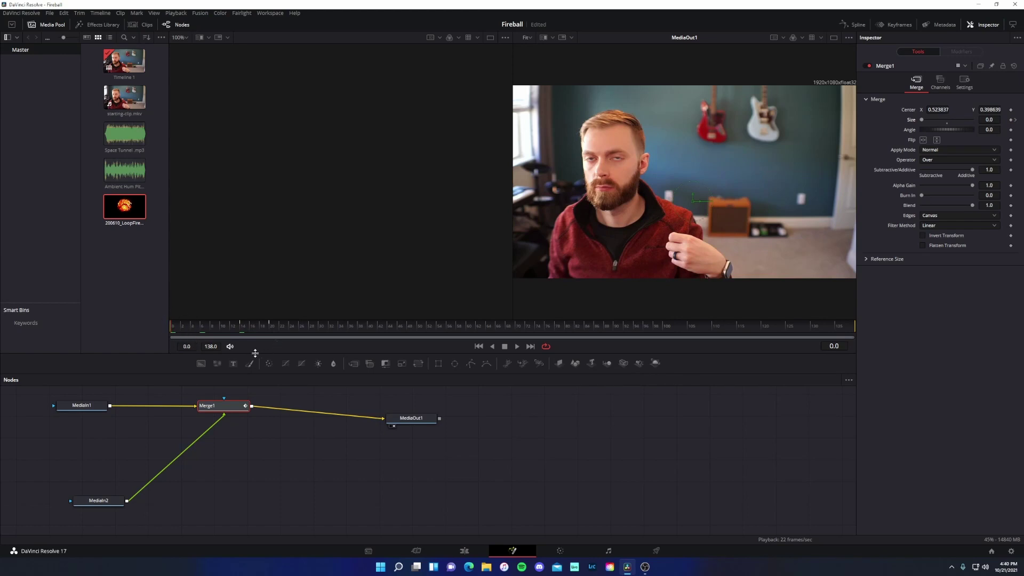
{"action": "key", "text": "space"}
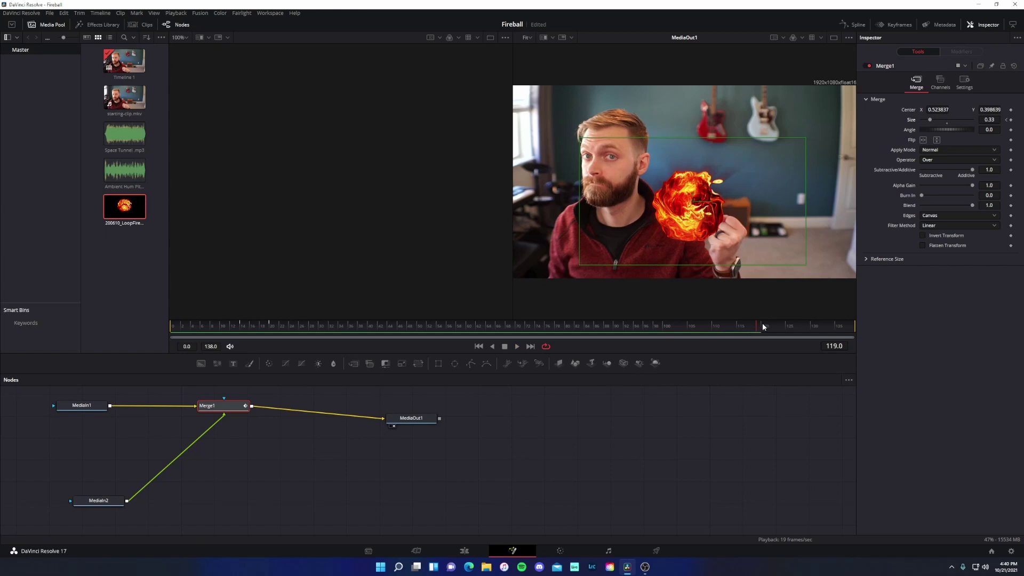
- Keyframe the fireball's size at 0.33 on frame 111 and shrink it to 0 at frame 114
{"action": "left_click_drag", "start_coordinate": [760, 325], "coordinate": [721, 330]}
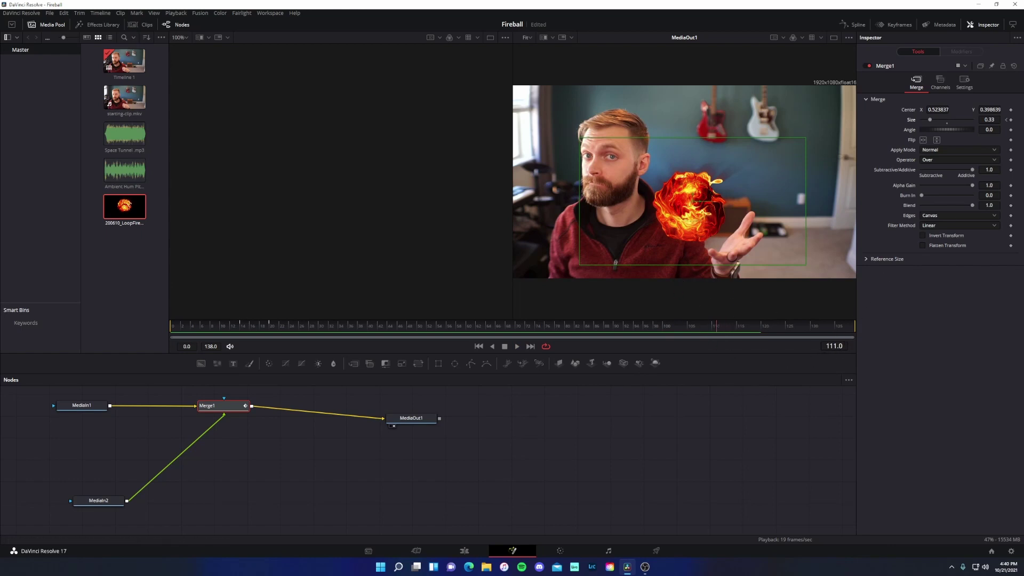
{"action": "left_click", "coordinate": [1010, 120]}
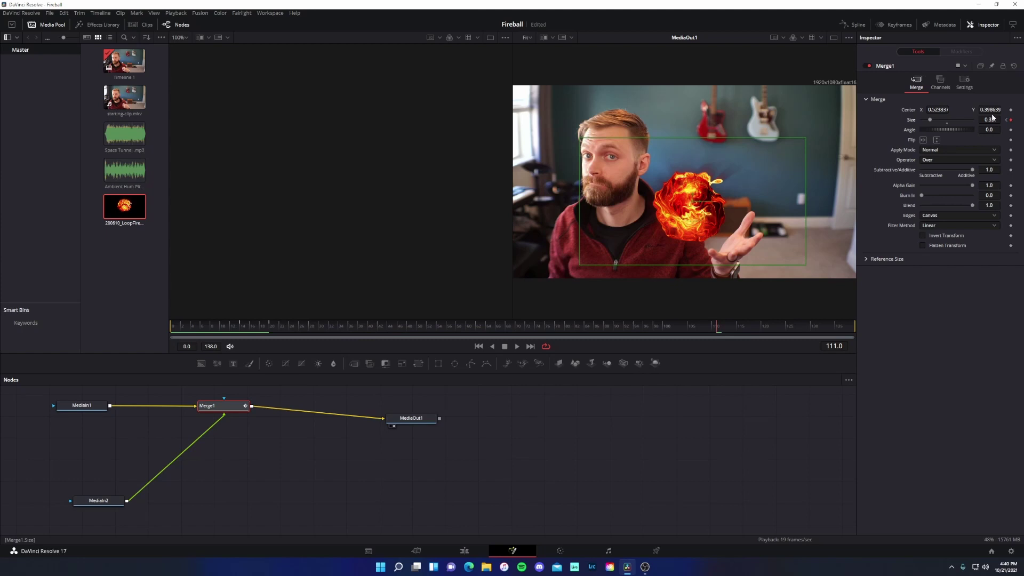
{"action": "left_click", "coordinate": [722, 328]}
{"action": "left_click", "coordinate": [734, 326]}
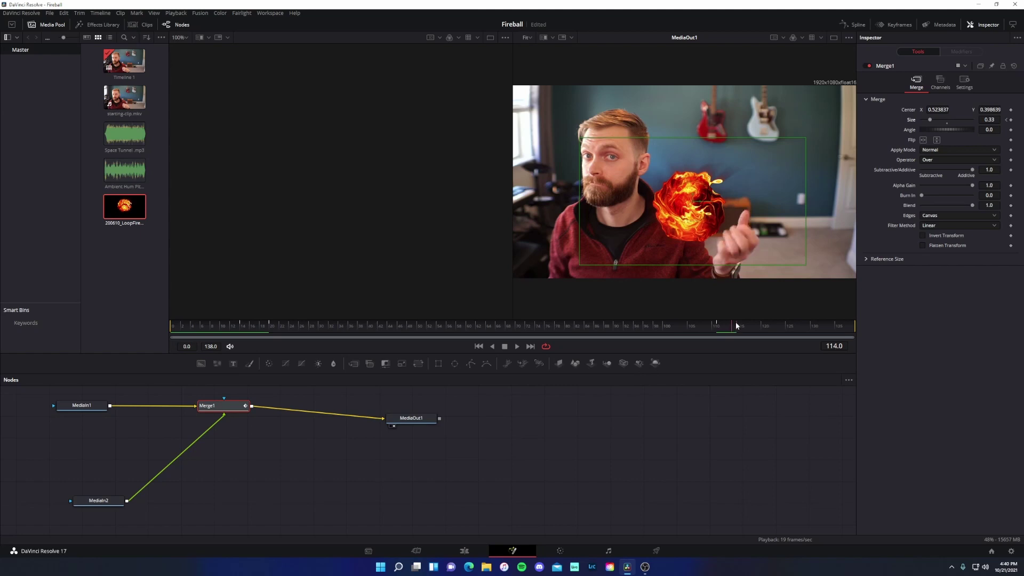
{"action": "left_click", "coordinate": [730, 327]}
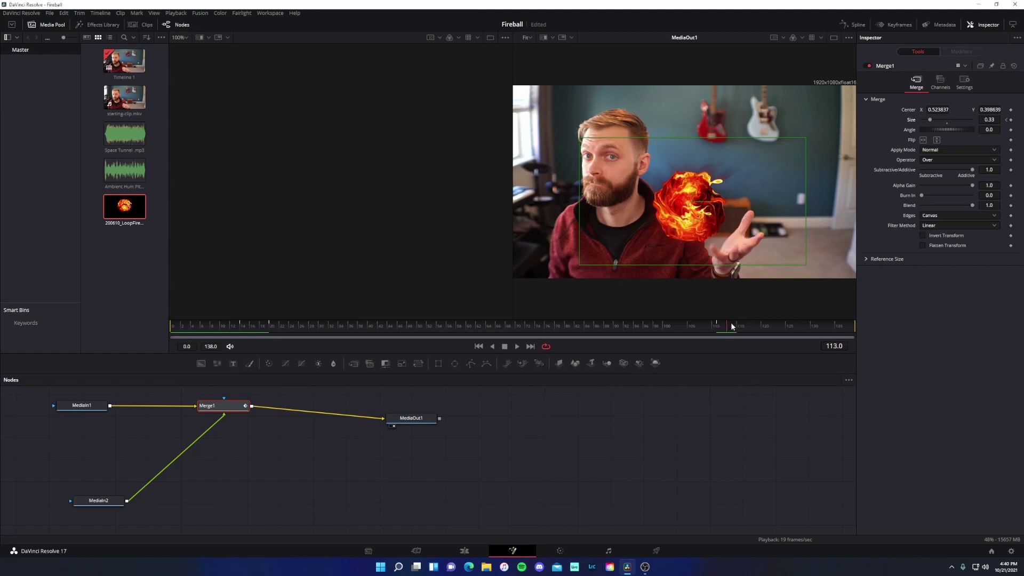
{"action": "left_click", "coordinate": [733, 326]}
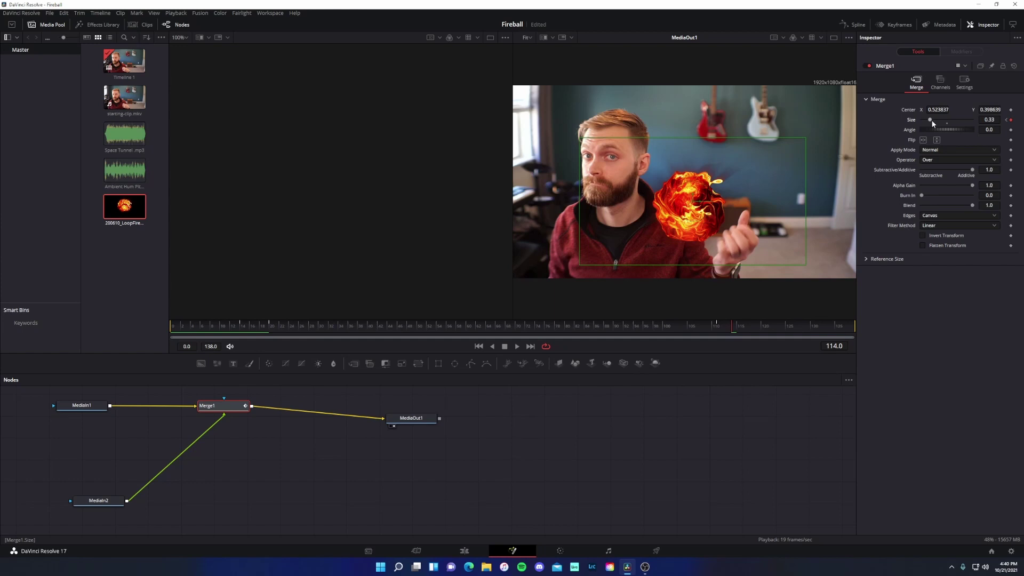
{"action": "left_click_drag", "start_coordinate": [932, 124], "coordinate": [923, 124]}
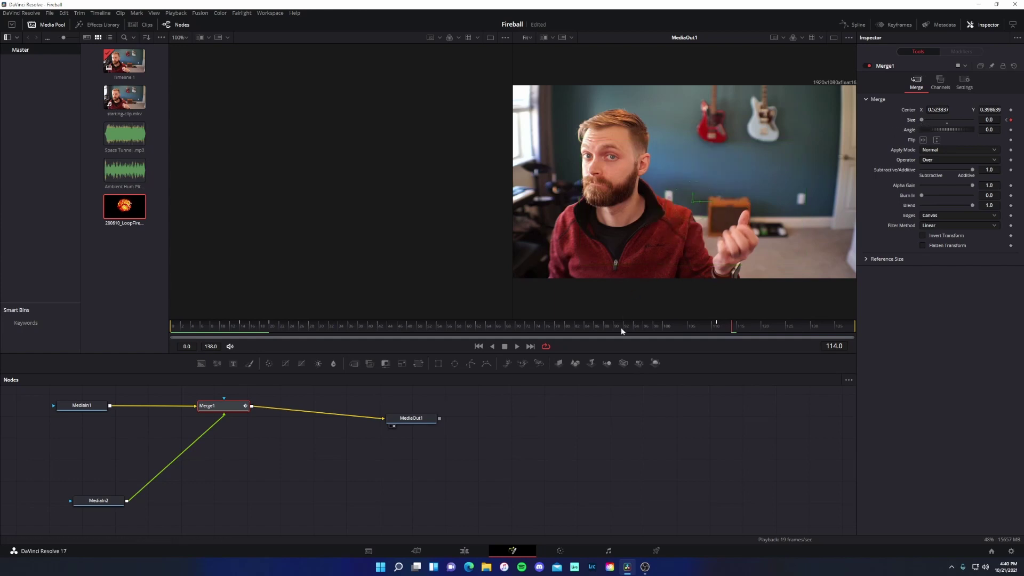
- Jump back to frame 32 and play the composite to preview the fireball
{"action": "left_click_drag", "start_coordinate": [619, 327], "coordinate": [172, 336]}
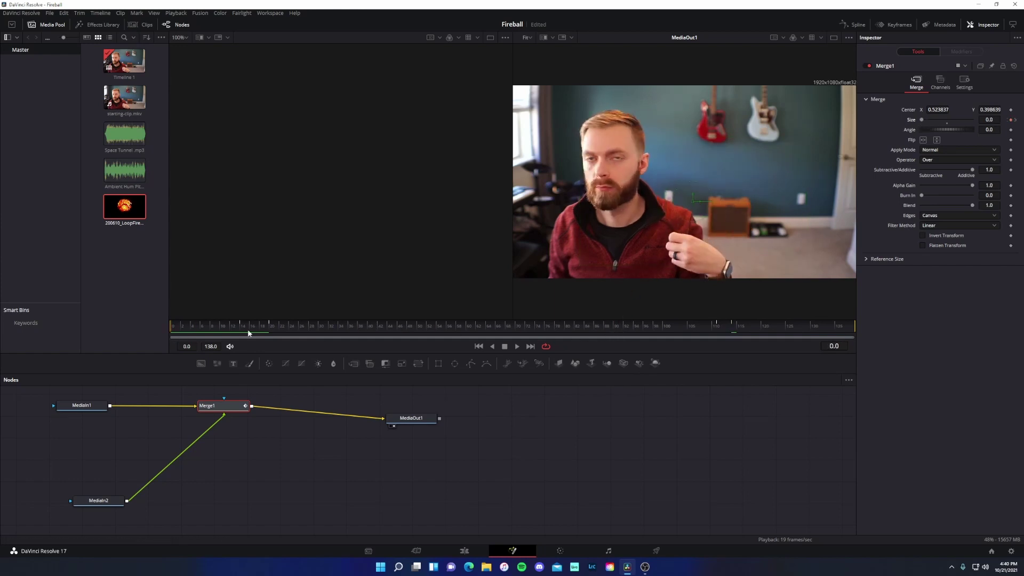
{"action": "key", "text": "space"}
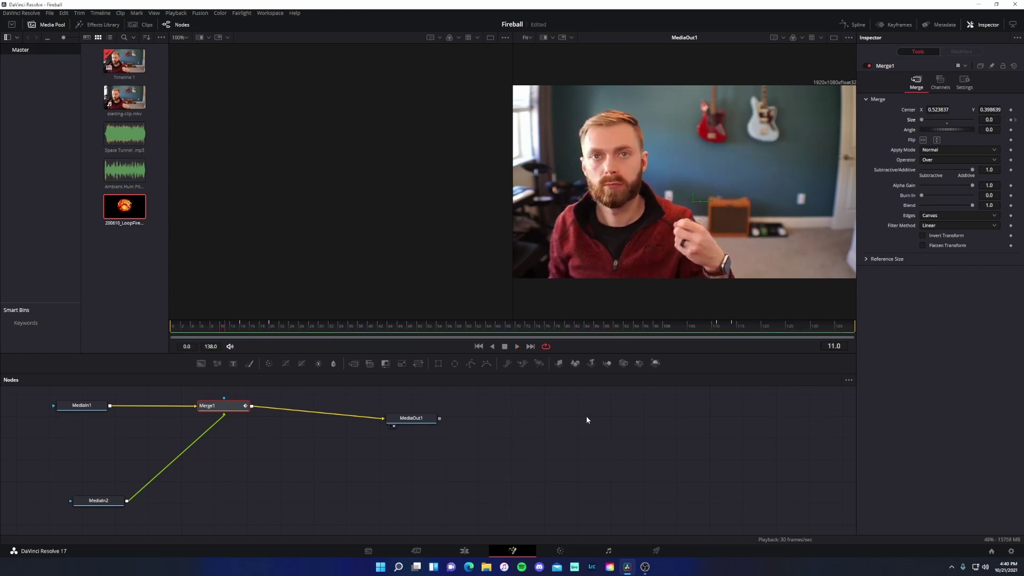
{"action": "key", "text": "space"}
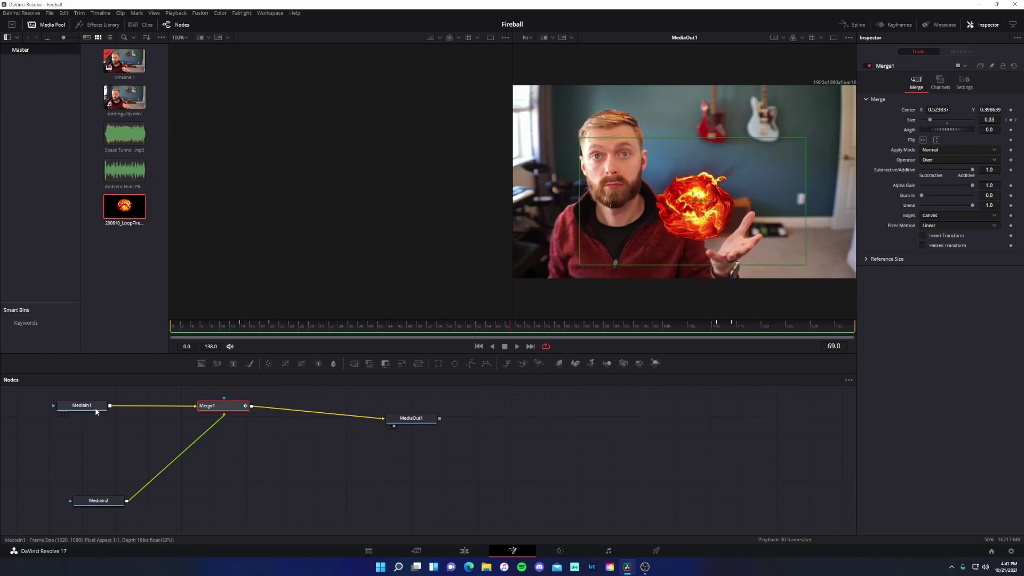
- Insert a Planar Tracker node after MediaIn1, between it and Merge1
{"action": "left_click", "coordinate": [71, 405]}
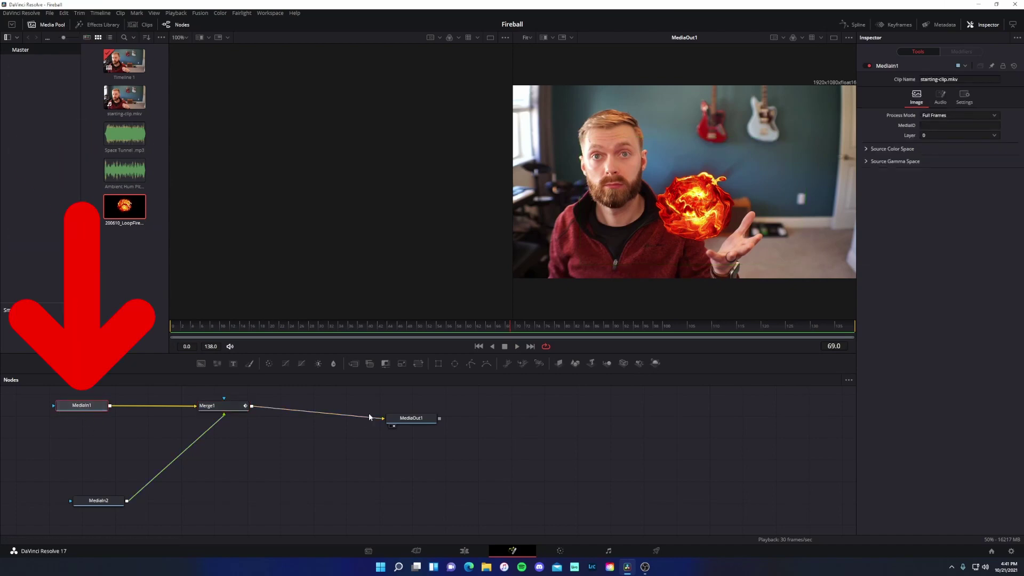
{"action": "key", "text": "shift+space"}
{"action": "type", "text": "Merge"}
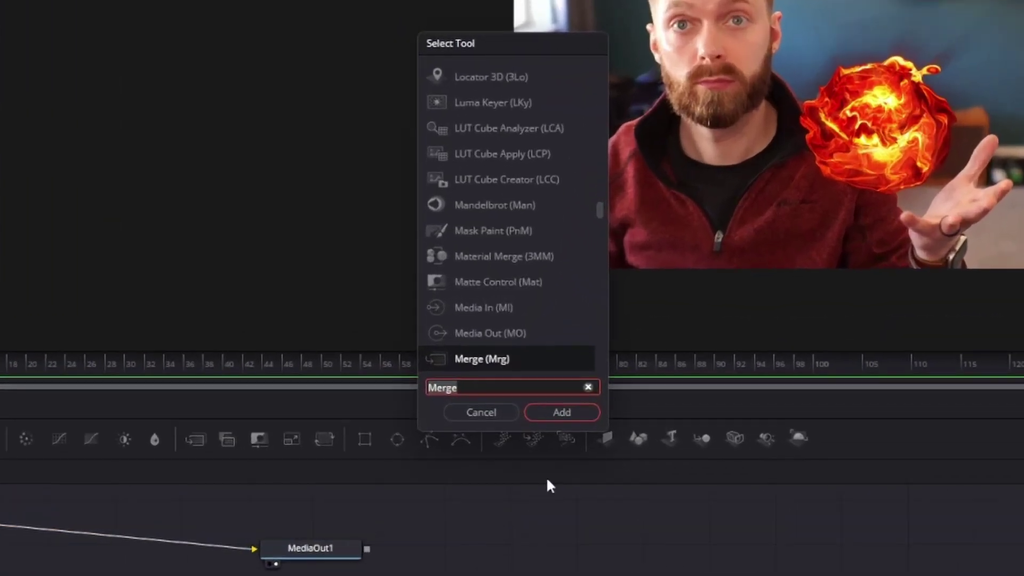
{"action": "type", "text": "tracker"}
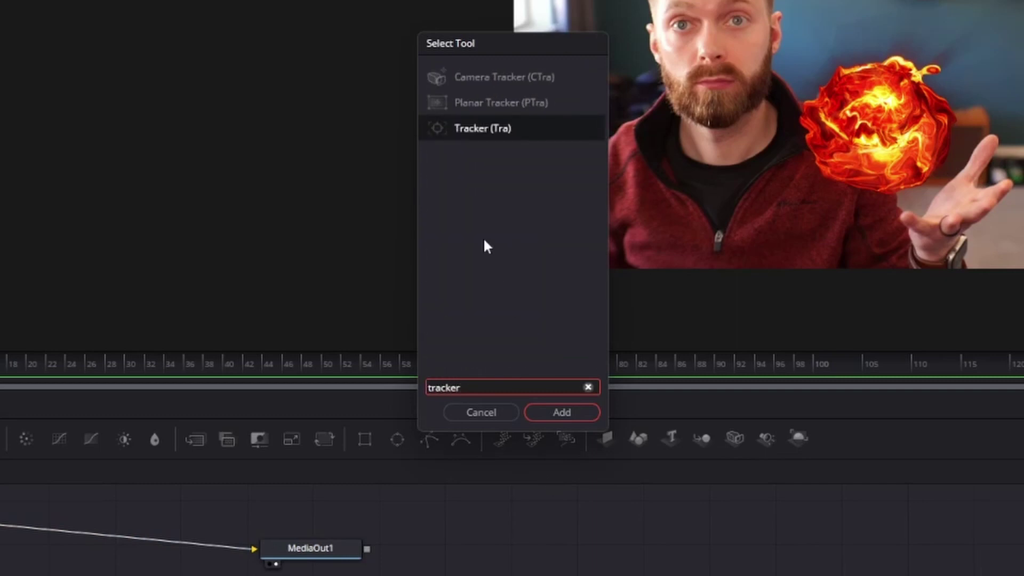
{"action": "left_click", "coordinate": [469, 104]}
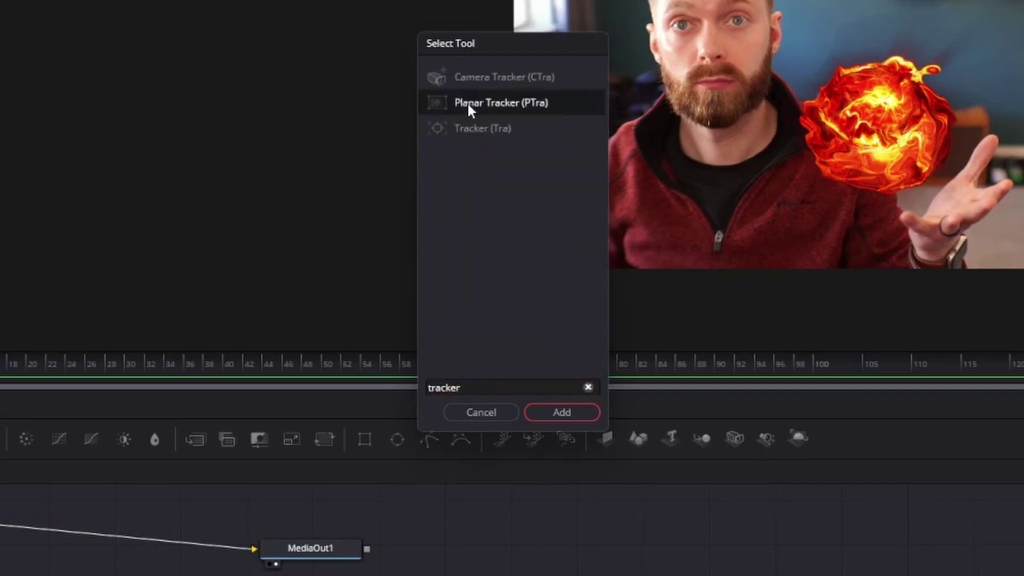
{"action": "left_click", "coordinate": [565, 416]}
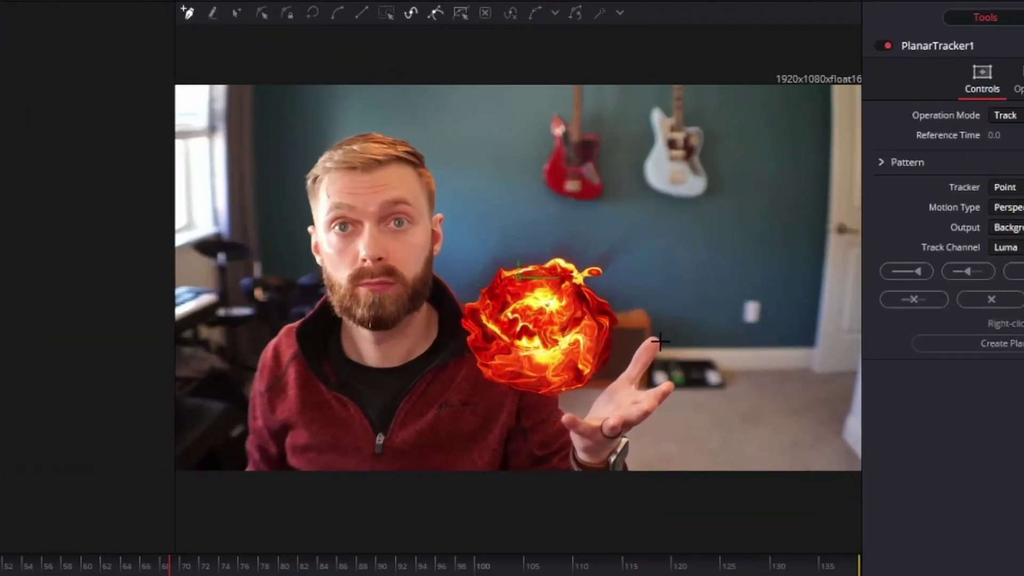
- Trace a closed polygon outline around the man's open hand, fingertip to wrist, at frame 69
{"action": "left_click", "coordinate": [660, 346]}
{"action": "left_click", "coordinate": [638, 382]}
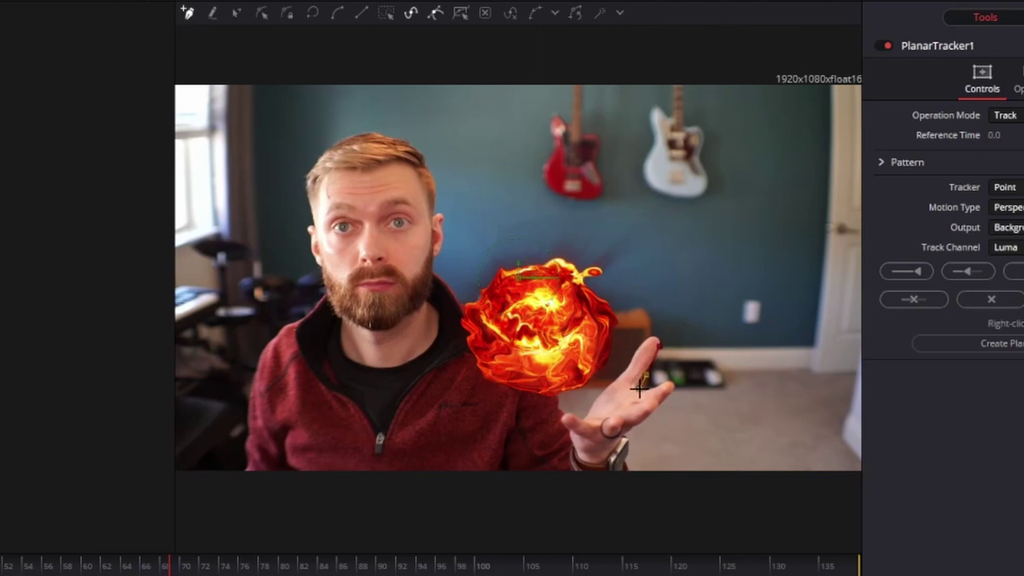
{"action": "left_click", "coordinate": [667, 382]}
{"action": "left_click", "coordinate": [673, 389]}
{"action": "left_click", "coordinate": [623, 438]}
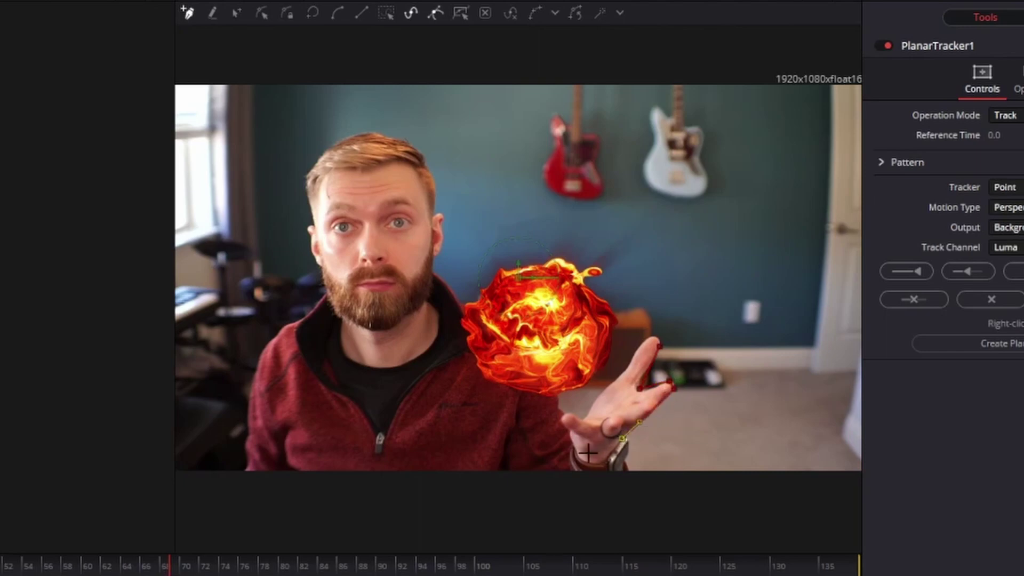
{"action": "left_click", "coordinate": [612, 452]}
{"action": "left_click", "coordinate": [579, 452]}
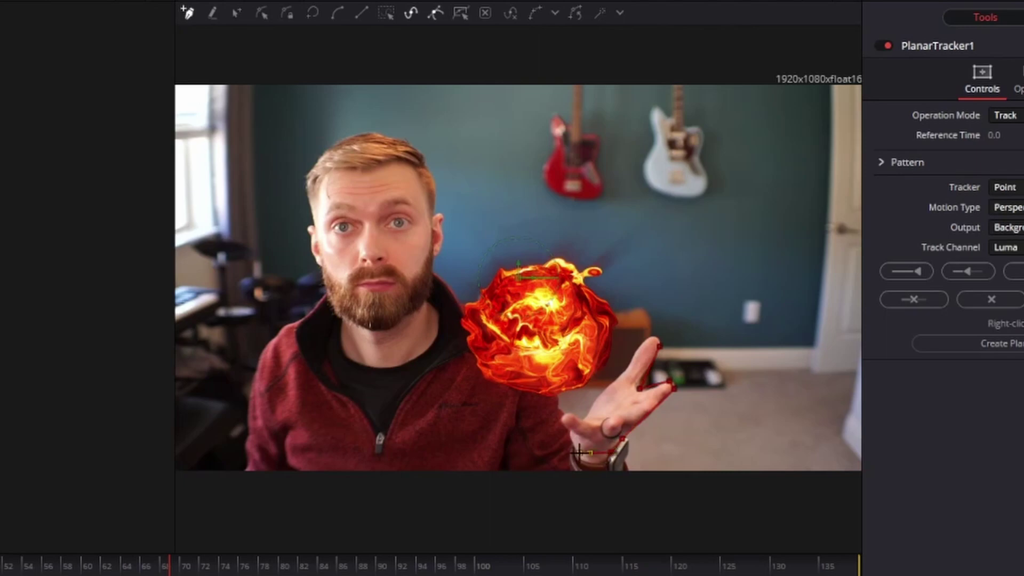
{"action": "left_click", "coordinate": [564, 422]}
{"action": "left_click", "coordinate": [569, 413]}
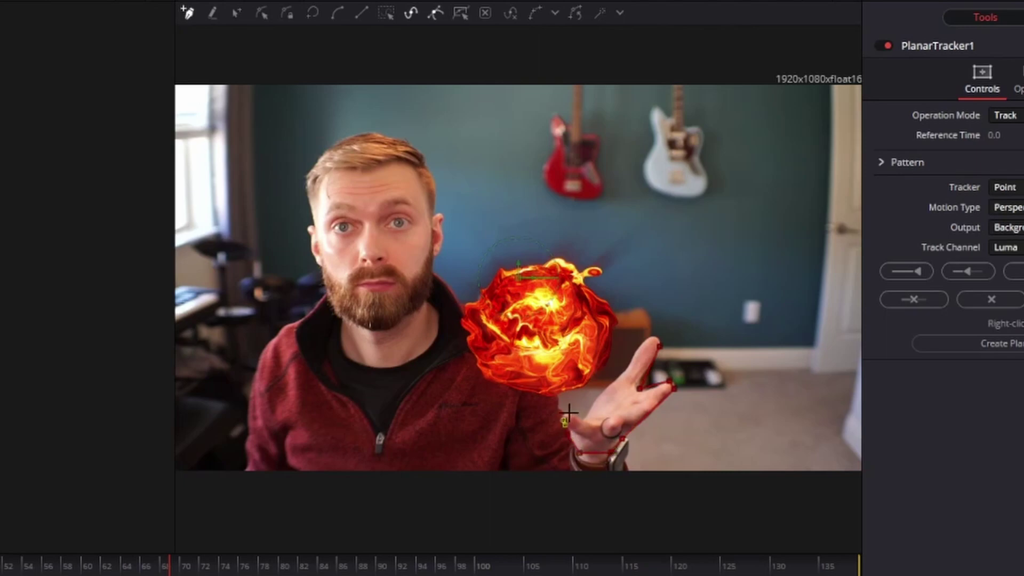
{"action": "left_click", "coordinate": [596, 397]}
{"action": "left_click", "coordinate": [608, 385]}
{"action": "left_click", "coordinate": [659, 346]}
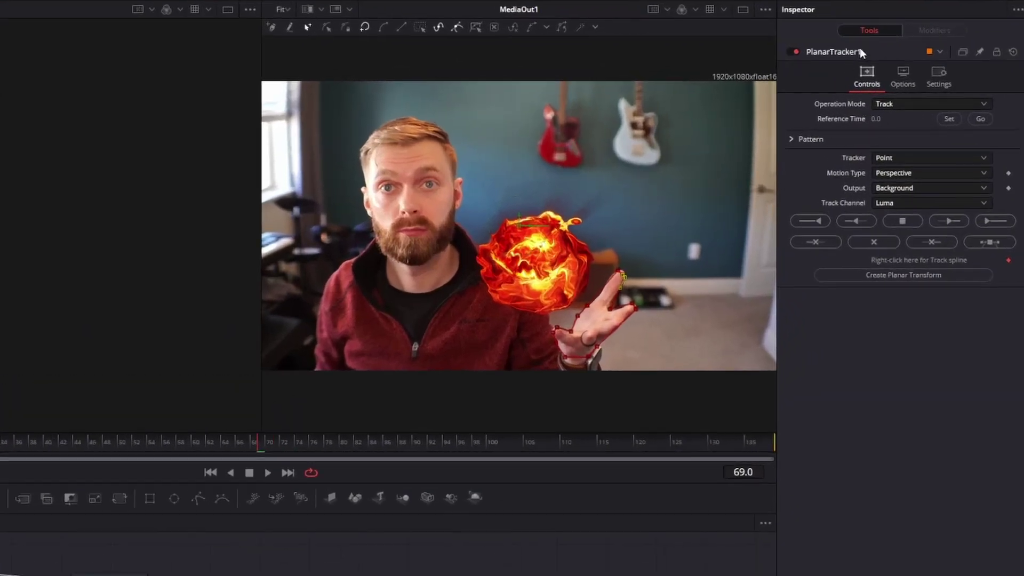
- Set frame 69 as reference, use Translation, Rotation motion, and track the hand to end and start
{"action": "left_click", "coordinate": [949, 119]}
{"action": "left_click", "coordinate": [982, 171]}
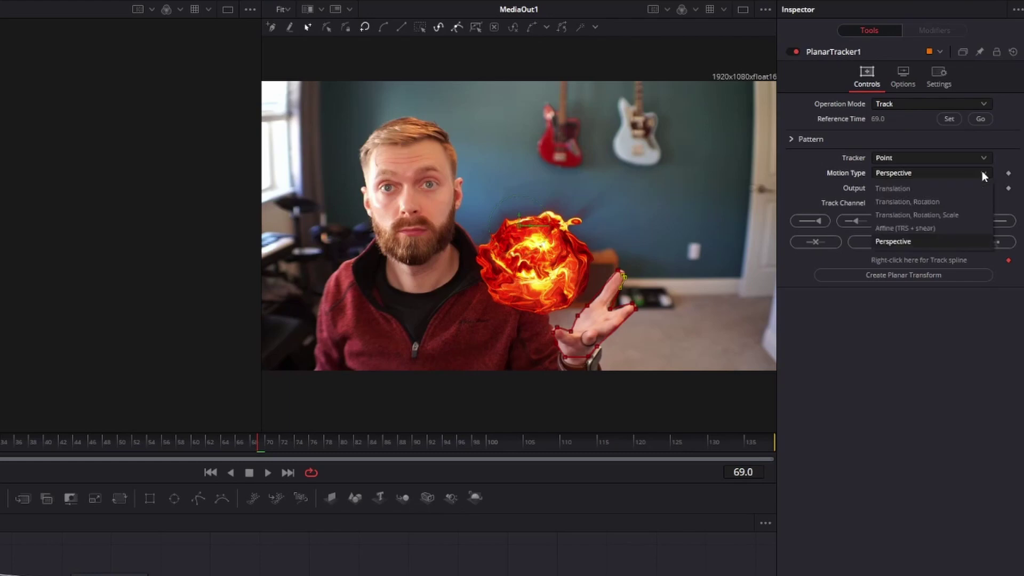
{"action": "left_click", "coordinate": [948, 201]}
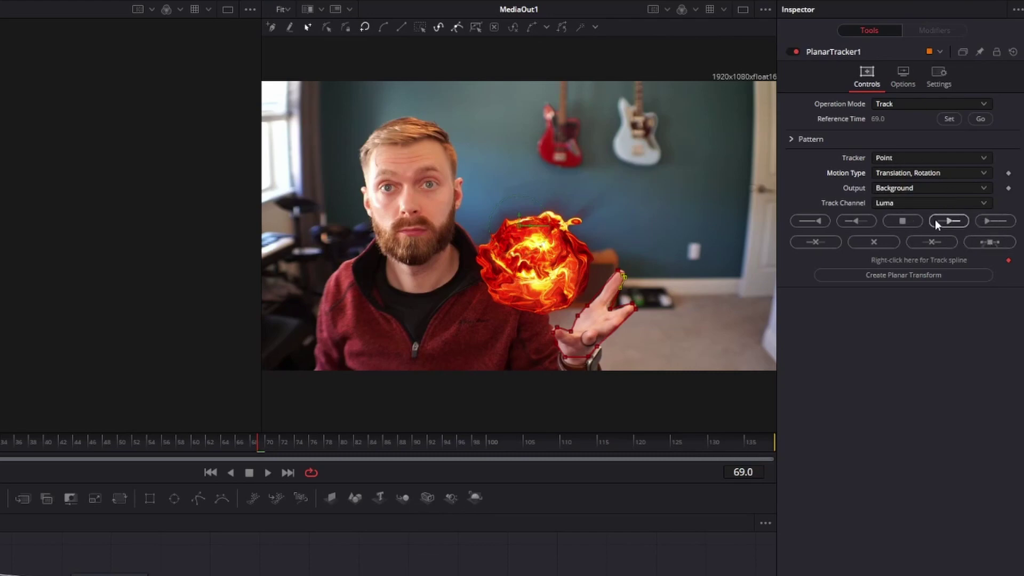
{"action": "left_click", "coordinate": [987, 221]}
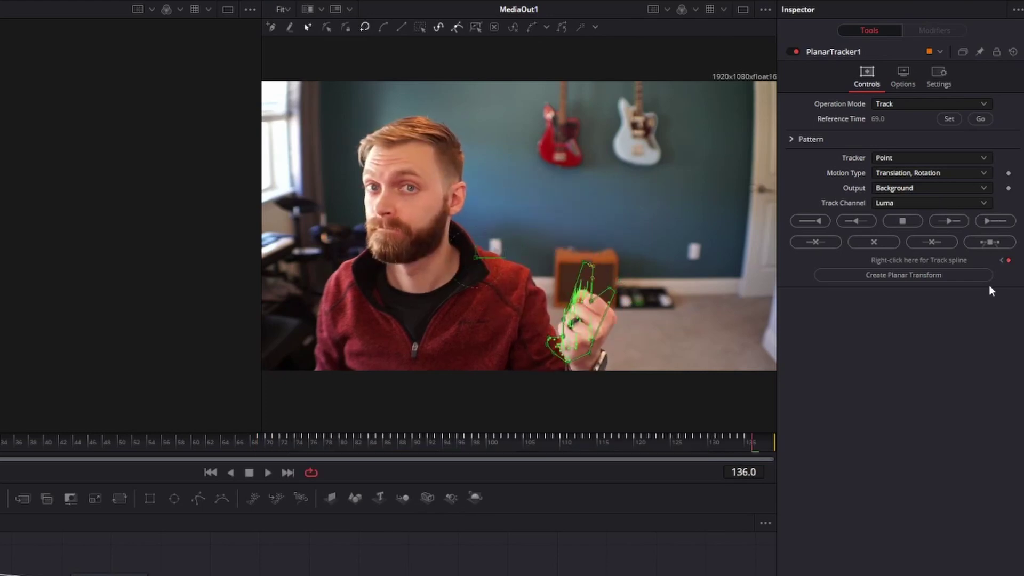
{"action": "left_click", "coordinate": [988, 120]}
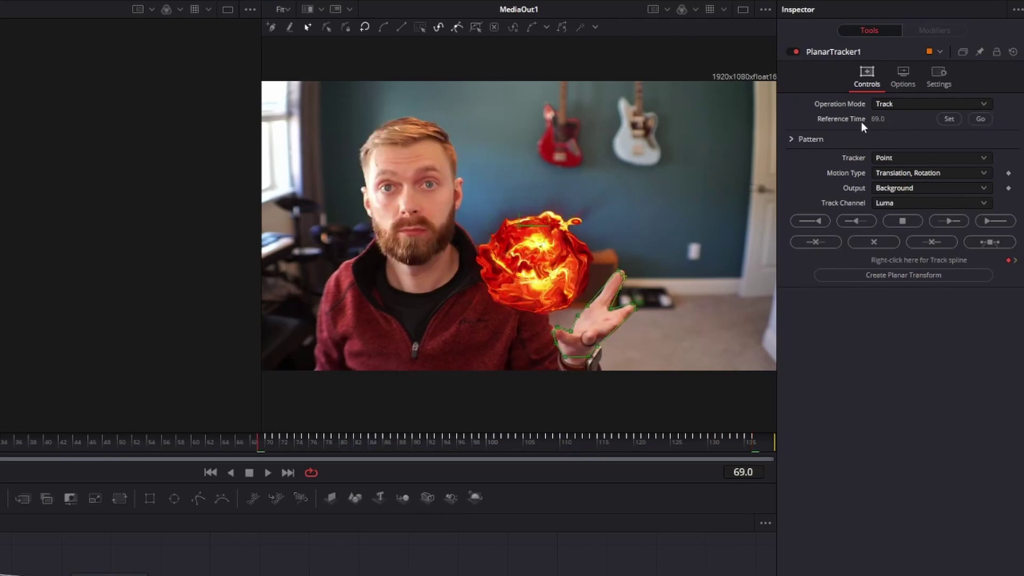
{"action": "left_click", "coordinate": [814, 221]}
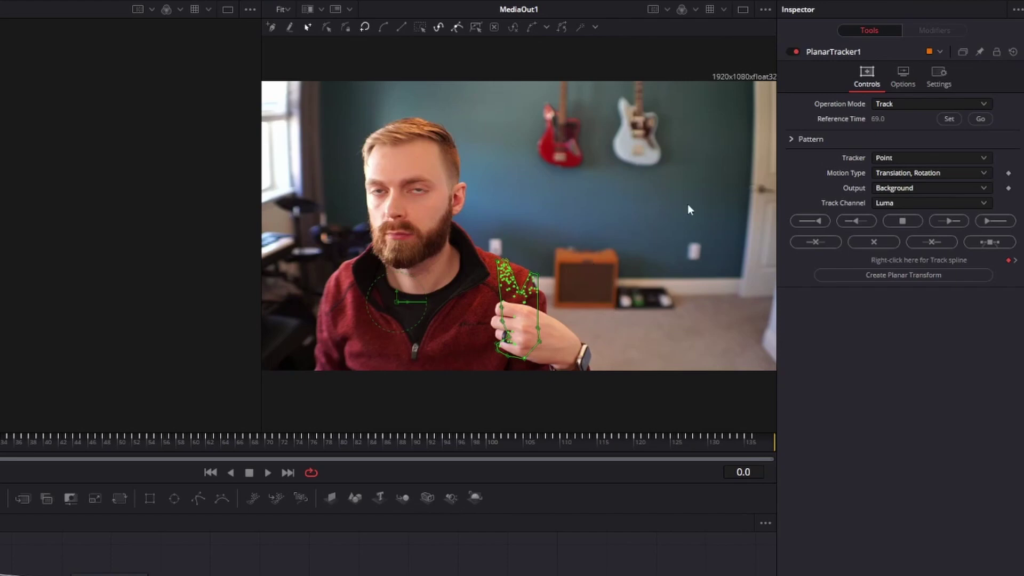
- Create a Planar Transform node from the hand track and position it below the flow
{"action": "left_click", "coordinate": [877, 276]}
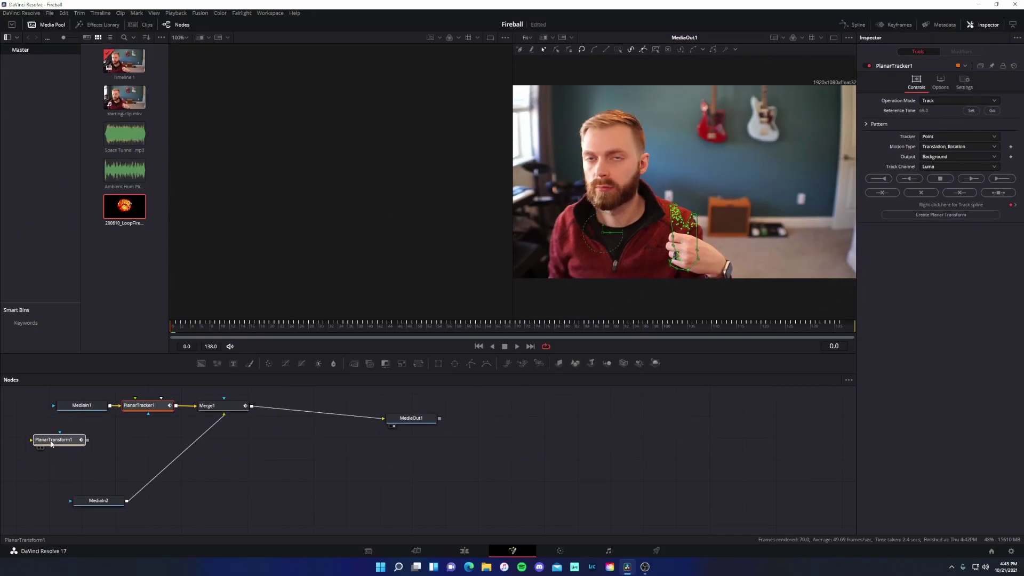
{"action": "left_click_drag", "start_coordinate": [51, 436], "coordinate": [105, 468]}
{"action": "left_click", "coordinate": [105, 468]}
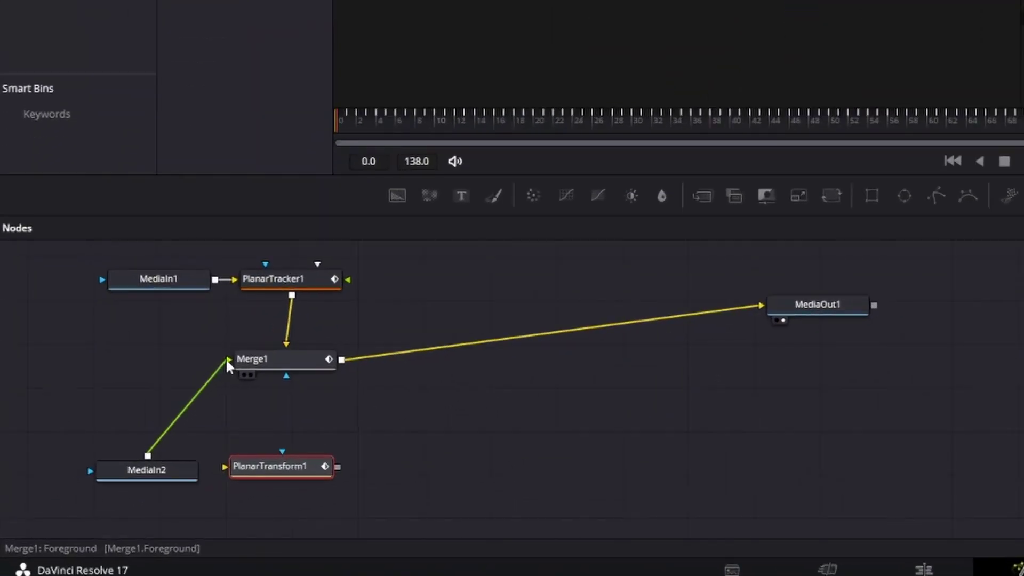
- Wire MediaIn2 through PlanarTransform1 into Merge1's foreground, then play to check the tracking
{"action": "left_click_drag", "start_coordinate": [114, 445], "coordinate": [110, 454]}
{"action": "left_click_drag", "start_coordinate": [215, 385], "coordinate": [224, 471]}
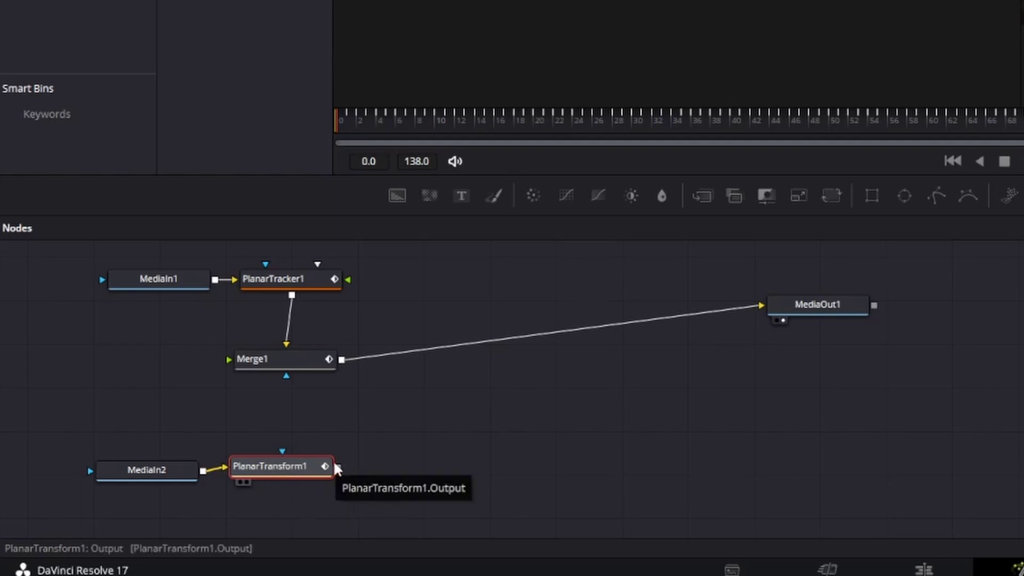
{"action": "left_click_drag", "start_coordinate": [339, 466], "coordinate": [230, 363]}
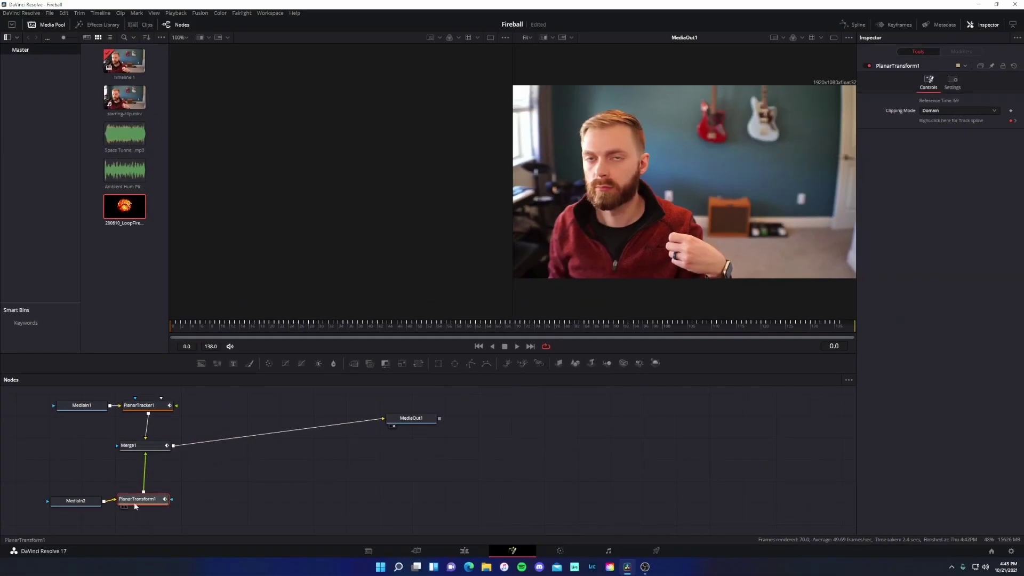
{"action": "left_click_drag", "start_coordinate": [76, 500], "coordinate": [73, 499]}
{"action": "key", "text": "space"}
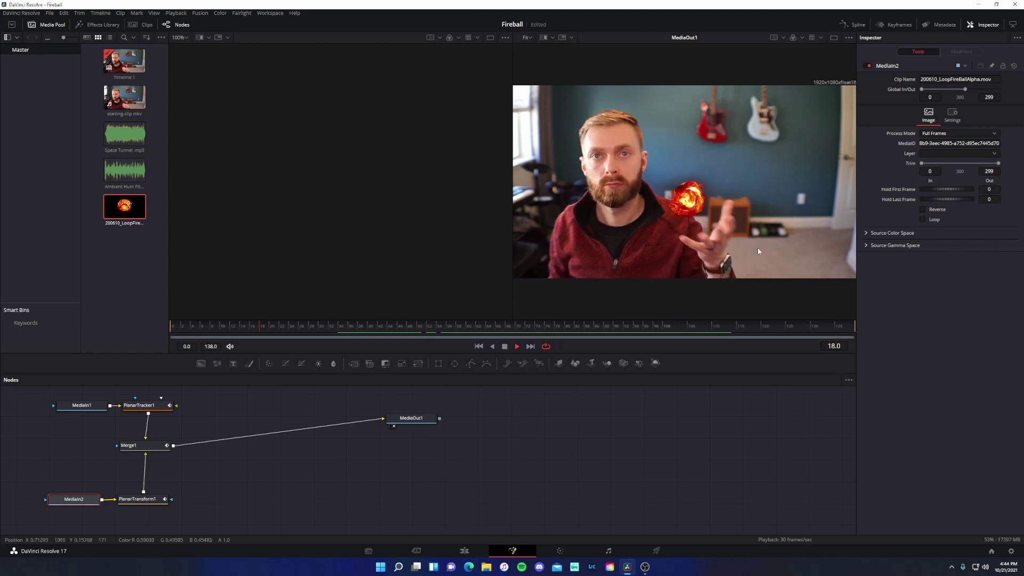
- On the Edit page, place Ambient Hum on Audio 1 and Space Tunnel on a new Audio 2 track
{"action": "left_click", "coordinate": [464, 550]}
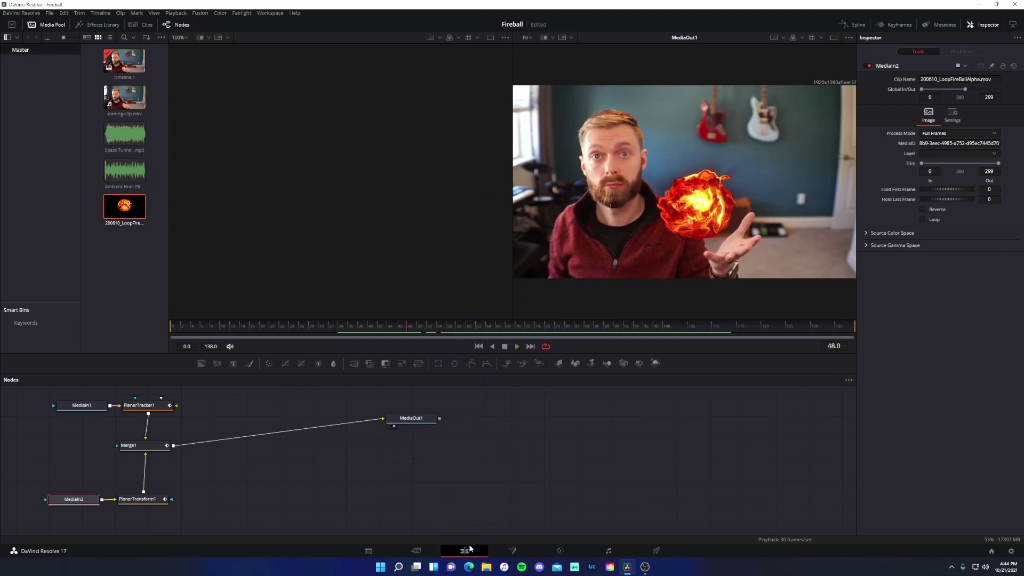
{"action": "key", "text": "space"}
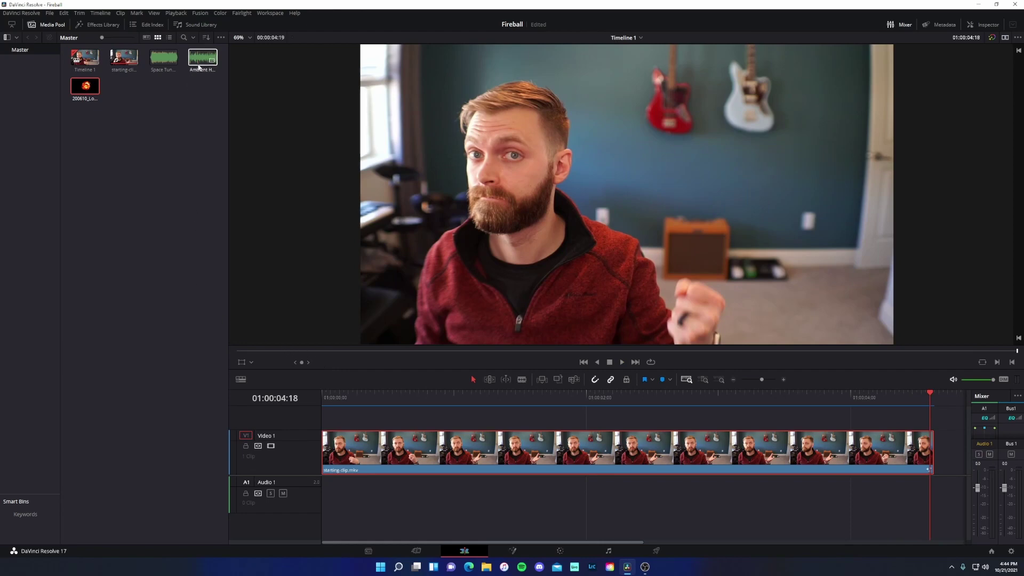
{"action": "left_click_drag", "start_coordinate": [198, 68], "coordinate": [323, 484]}
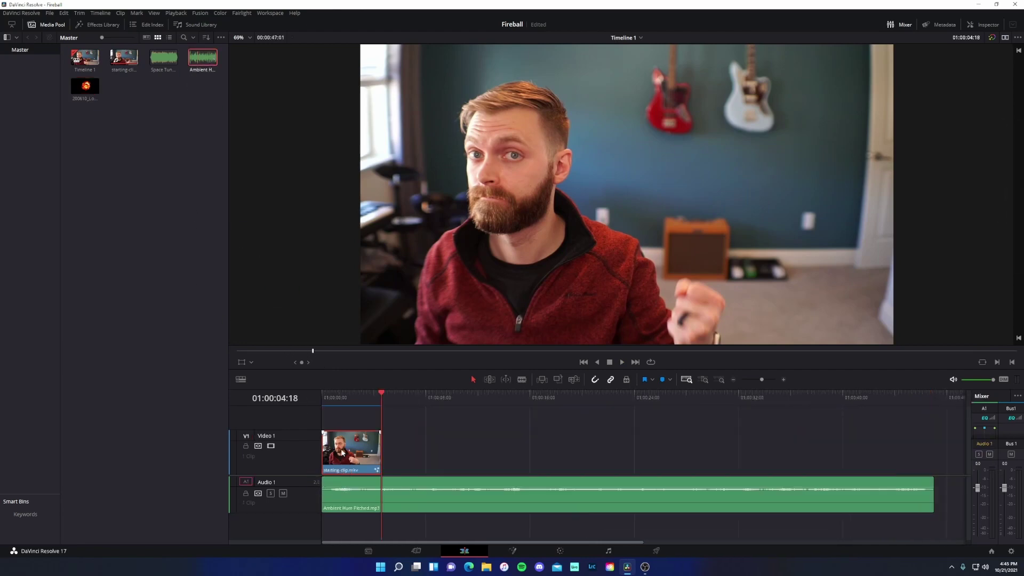
{"action": "left_click_drag", "start_coordinate": [163, 57], "coordinate": [313, 528]}
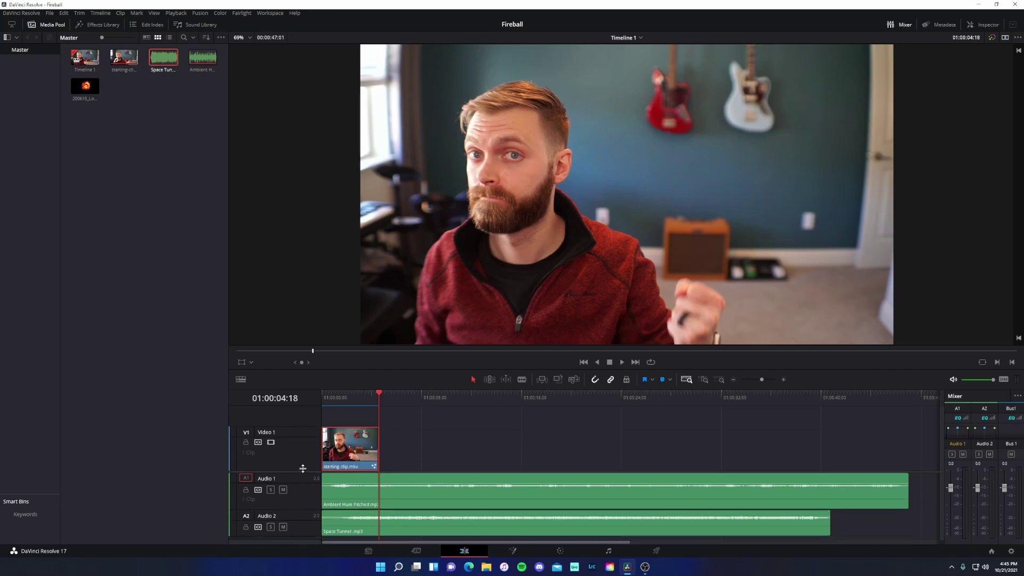
- Slide the Space Tunnel clip later on Audio 2 and play to hear the audio
{"action": "scroll", "coordinate": [300, 470], "scroll_direction": "down", "scroll_amount": 1}
{"action": "left_click", "coordinate": [461, 512]}
{"action": "left_click_drag", "start_coordinate": [461, 512], "coordinate": [607, 502]}
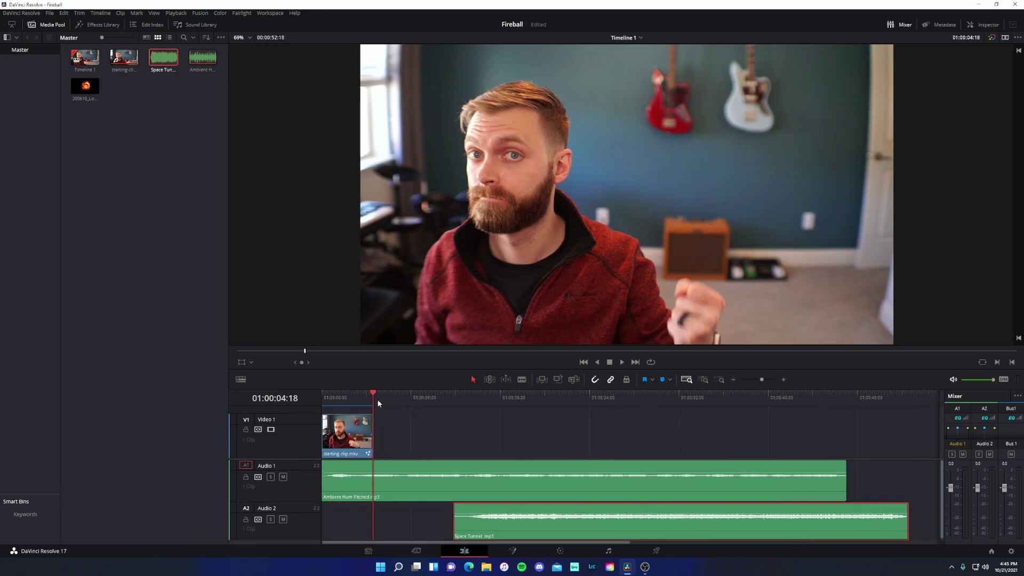
{"action": "left_click_drag", "start_coordinate": [377, 398], "coordinate": [323, 399]}
{"action": "key", "text": "space"}
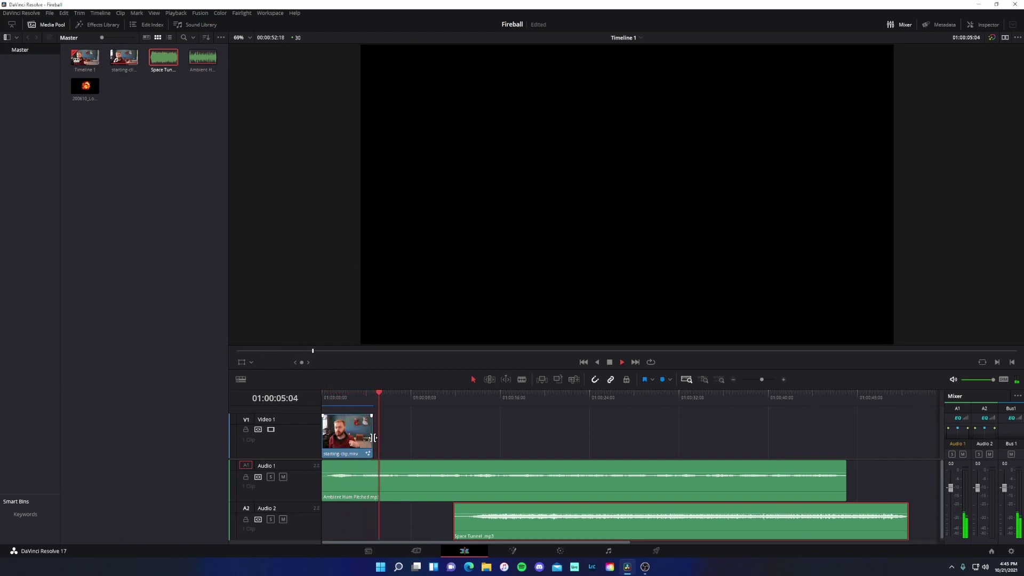
- Move Ambient Hum later and Space Tunnel earlier, then play to hear the timing
{"action": "left_click_drag", "start_coordinate": [420, 460], "coordinate": [607, 465]}
{"action": "left_click_drag", "start_coordinate": [482, 514], "coordinate": [416, 514]}
{"action": "key", "text": "space"}
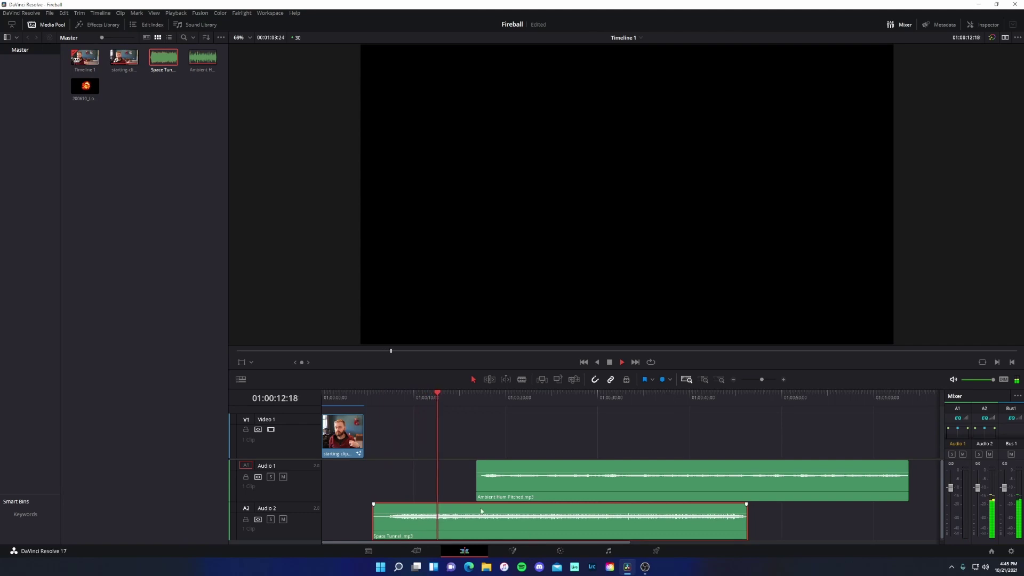
{"action": "key", "text": "space"}
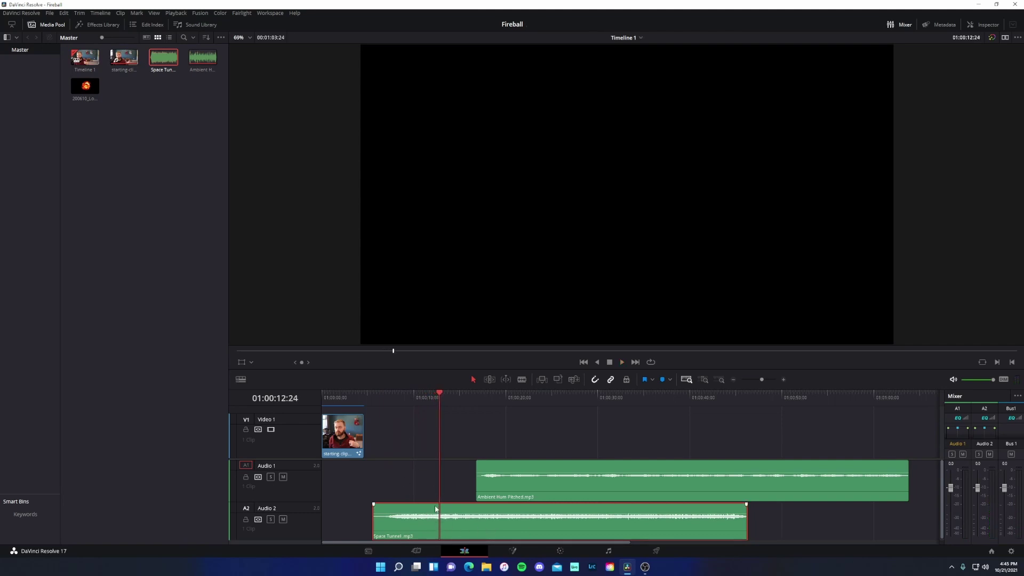
- Move Space Tunnel to the timeline start, split it at 01:00:04:19, and delete the excess
{"action": "left_click_drag", "start_coordinate": [435, 508], "coordinate": [362, 507]}
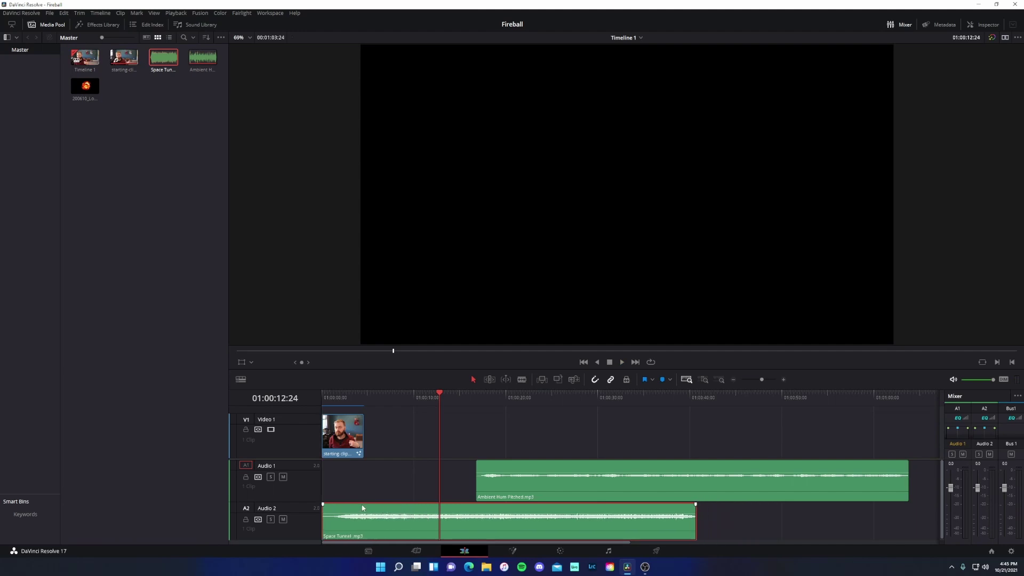
{"action": "left_click", "coordinate": [365, 398]}
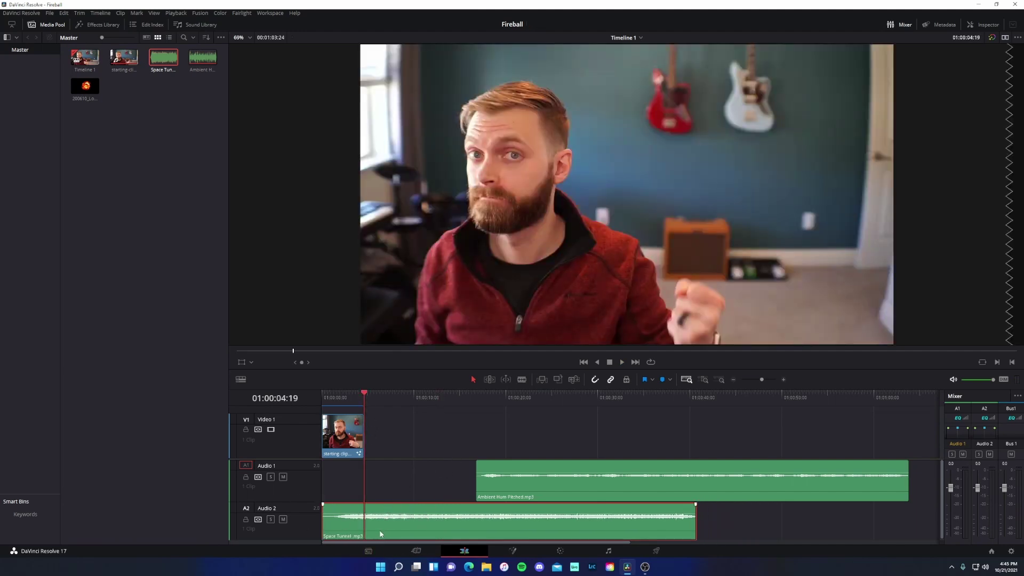
{"action": "key", "text": "ctrl+b"}
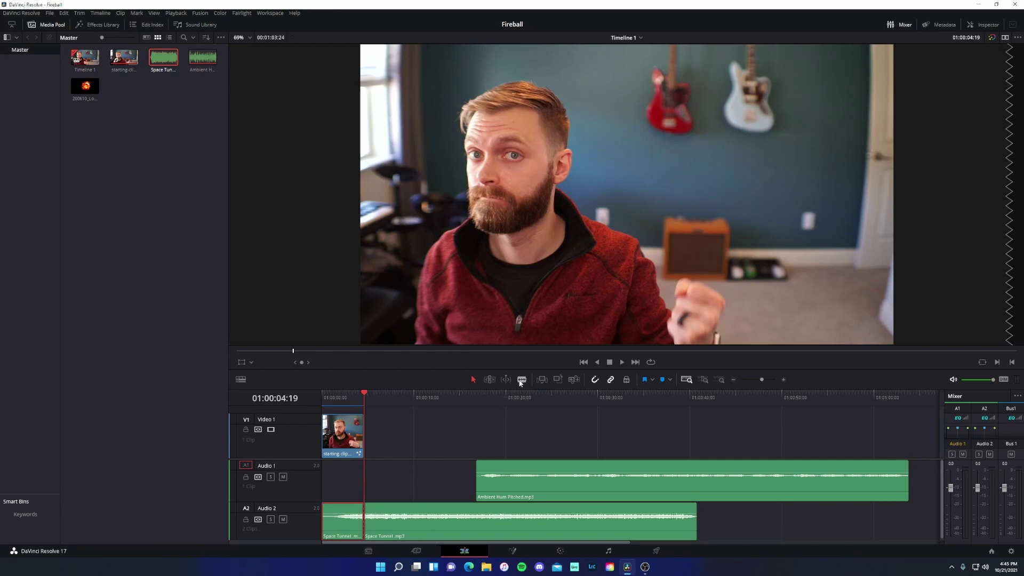
{"action": "left_click", "coordinate": [440, 507]}
{"action": "key", "text": "Delete"}
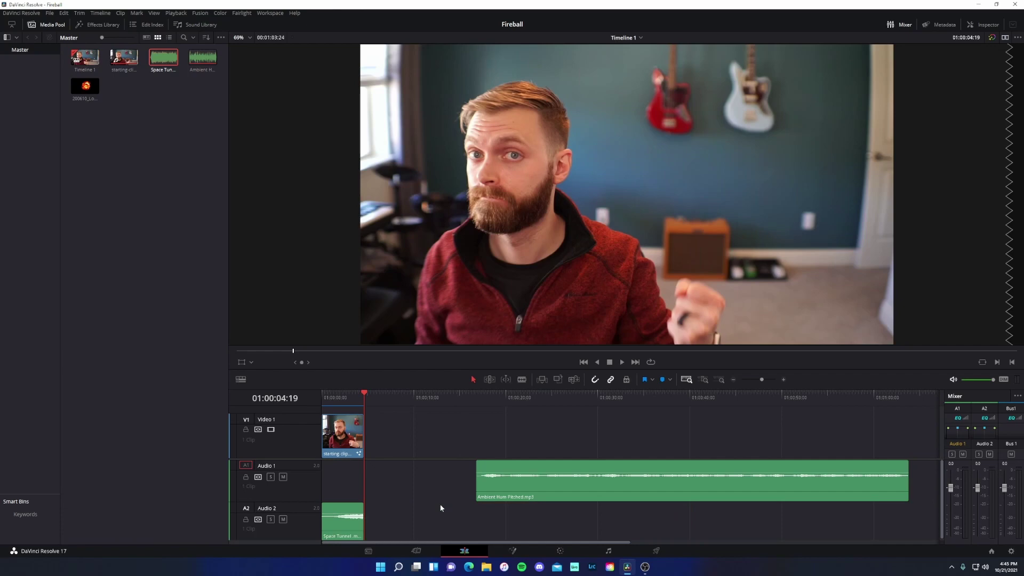
- Move Ambient Hum Pitched to the timeline start and blade-cut it at the video's end
{"action": "left_click", "coordinate": [590, 467]}
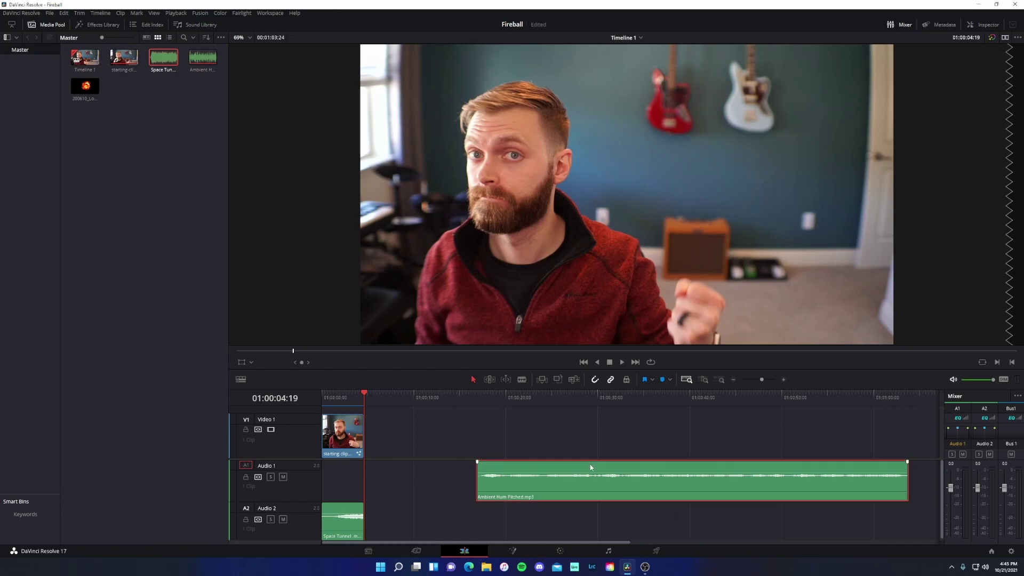
{"action": "left_click_drag", "start_coordinate": [590, 467], "coordinate": [435, 474]}
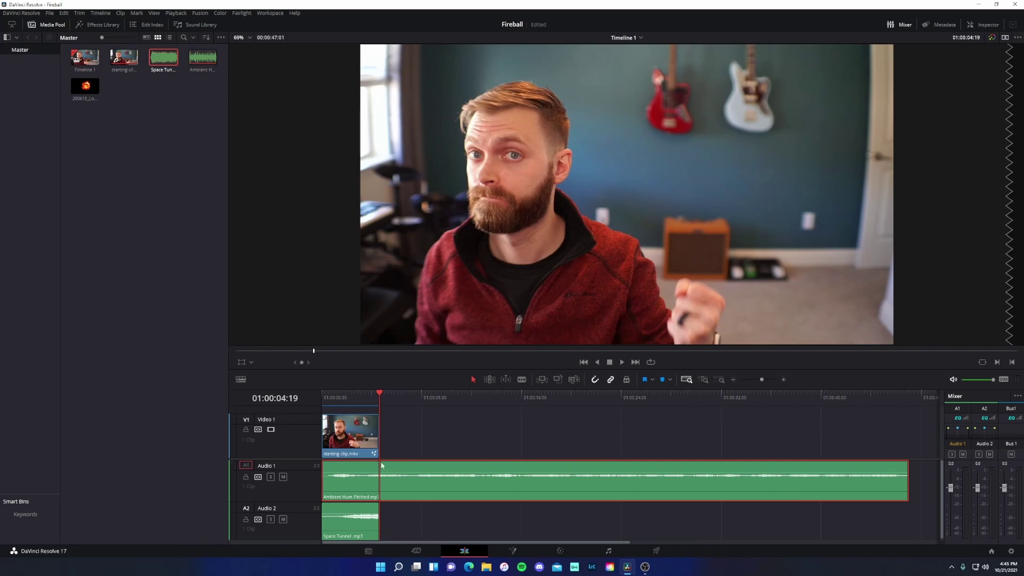
{"action": "left_click", "coordinate": [521, 381]}
{"action": "left_click", "coordinate": [381, 475]}
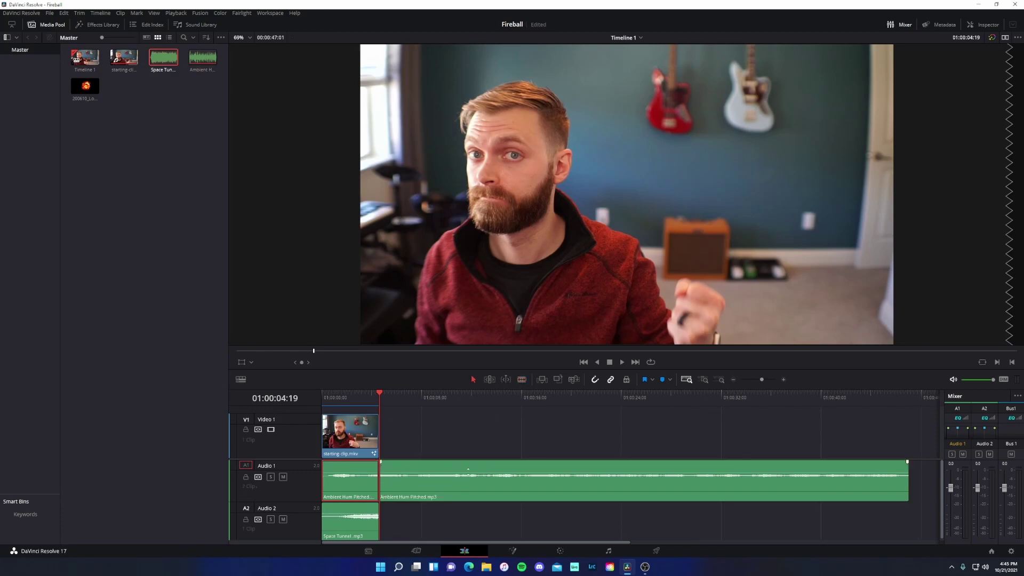
- Delete the trailing Ambient Hum piece and play the edit from the start
{"action": "left_click", "coordinate": [467, 472]}
{"action": "key", "text": "Delete"}
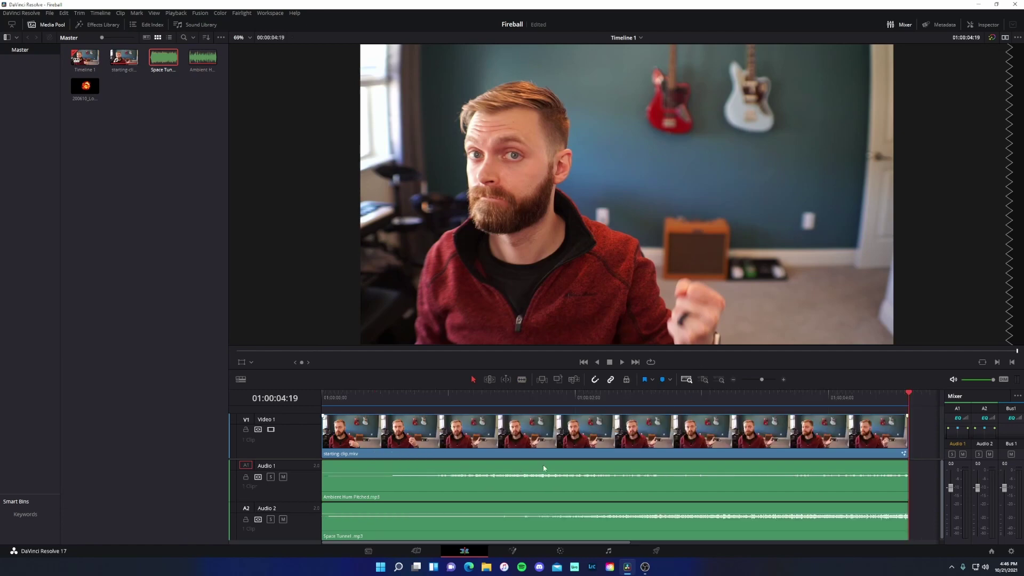
{"action": "key", "text": "Home"}
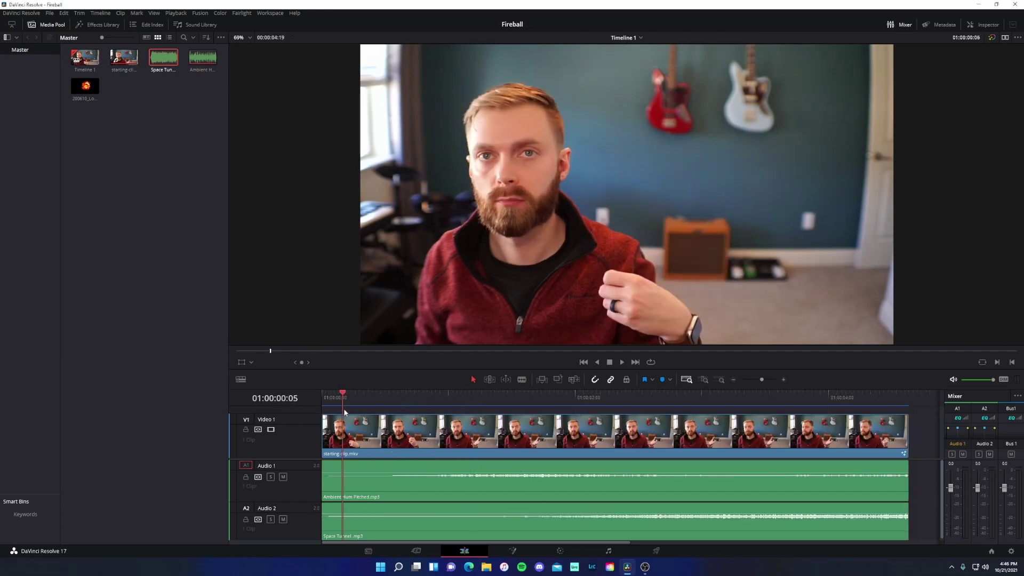
{"action": "key", "text": "space"}
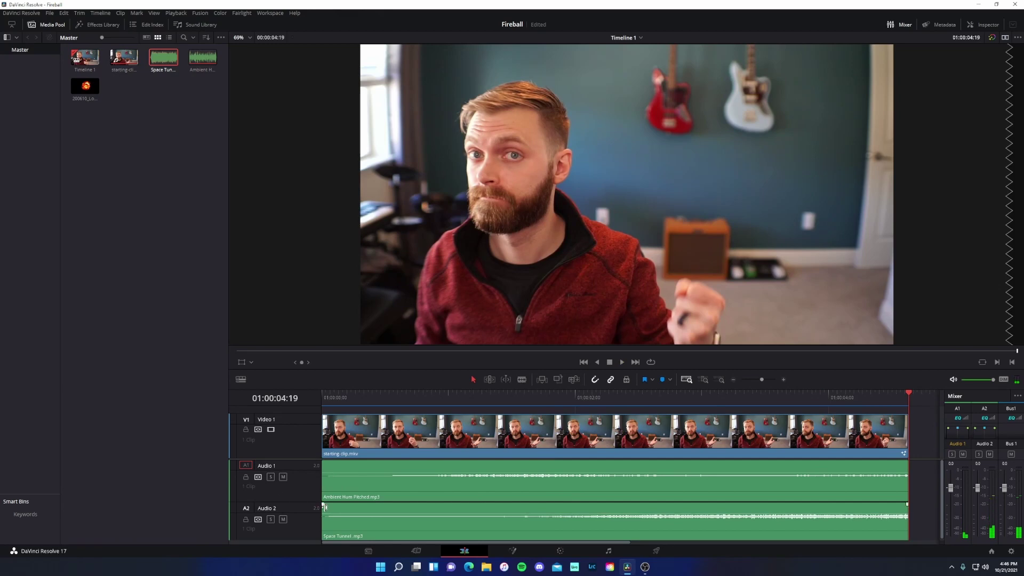
- Add a fade-in and fade-out to the Space Tunnel audio and play back the opening
{"action": "left_click_drag", "start_coordinate": [322, 504], "coordinate": [349, 503]}
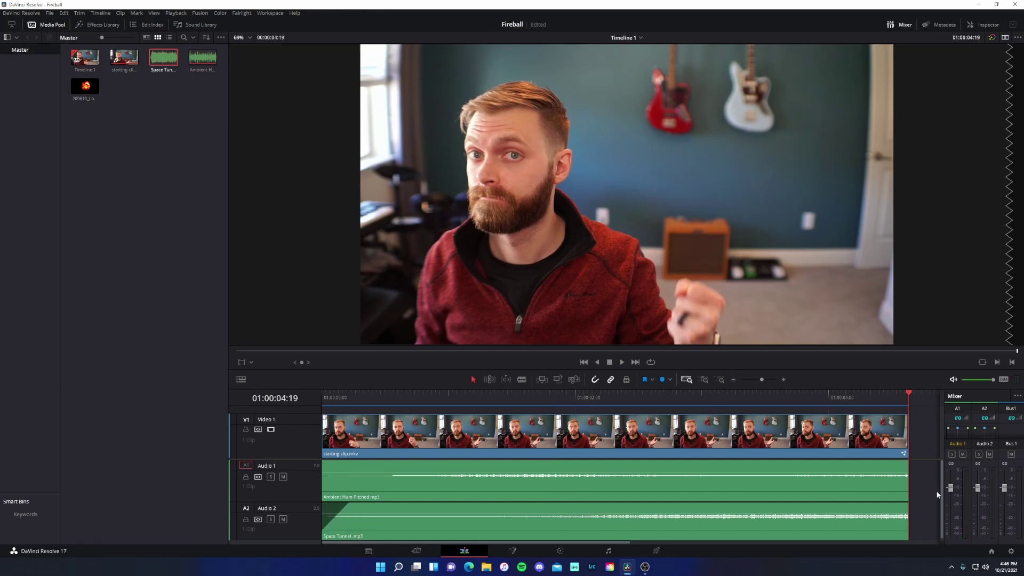
{"action": "left_click_drag", "start_coordinate": [906, 504], "coordinate": [879, 504]}
{"action": "left_click_drag", "start_coordinate": [351, 504], "coordinate": [354, 504]}
{"action": "left_click_drag", "start_coordinate": [386, 404], "coordinate": [413, 402]}
{"action": "key", "text": "space"}
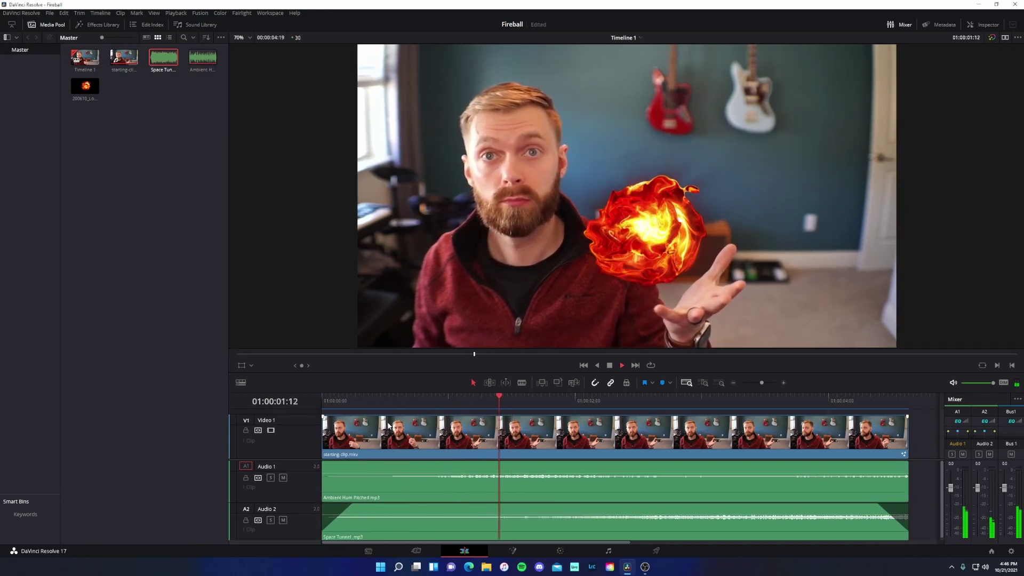
{"action": "left_click", "coordinate": [357, 399]}
{"action": "key", "text": "space"}
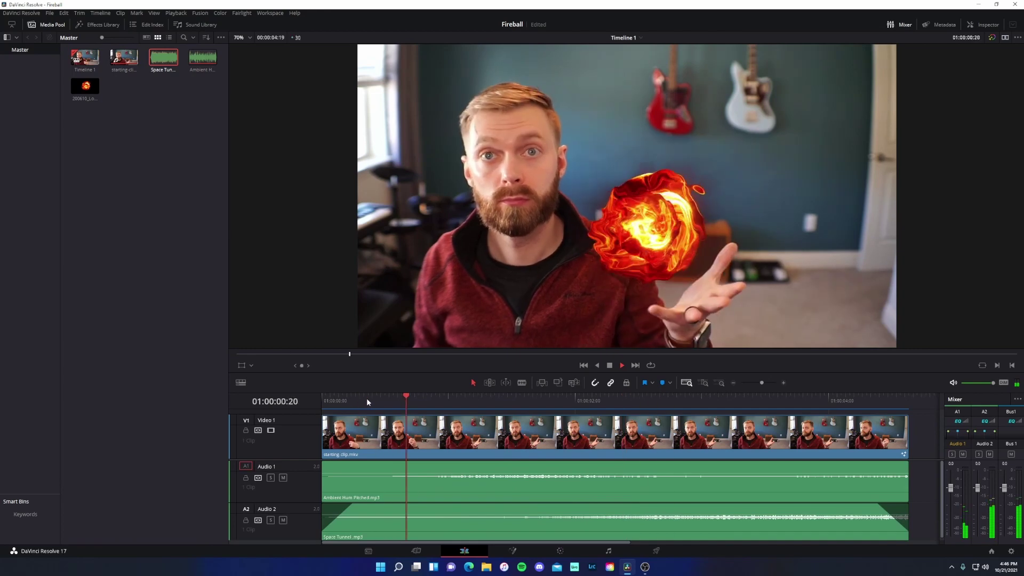
{"action": "key", "text": "space"}
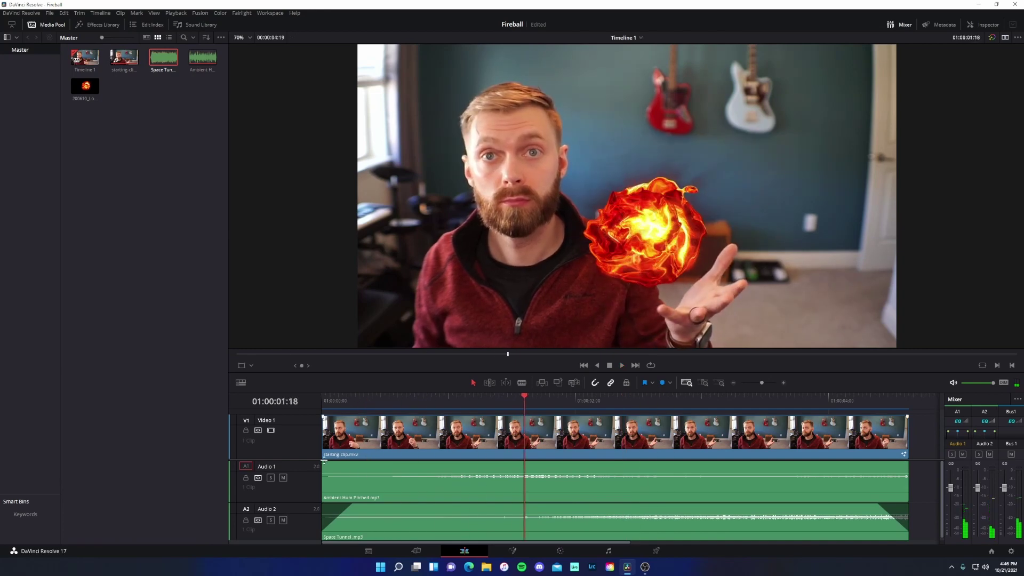
- Give Ambient Hum a long fade-in, trim its head later, and shift it slightly earlier
{"action": "left_click_drag", "start_coordinate": [323, 462], "coordinate": [410, 463]}
{"action": "mouse_move", "coordinate": [402, 398]}
{"action": "left_mouse_down"}
{"action": "mouse_move", "coordinate": [389, 408]}
{"action": "mouse_move", "coordinate": [406, 404]}
{"action": "left_mouse_up"}
{"action": "left_click_drag", "start_coordinate": [323, 474], "coordinate": [370, 477]}
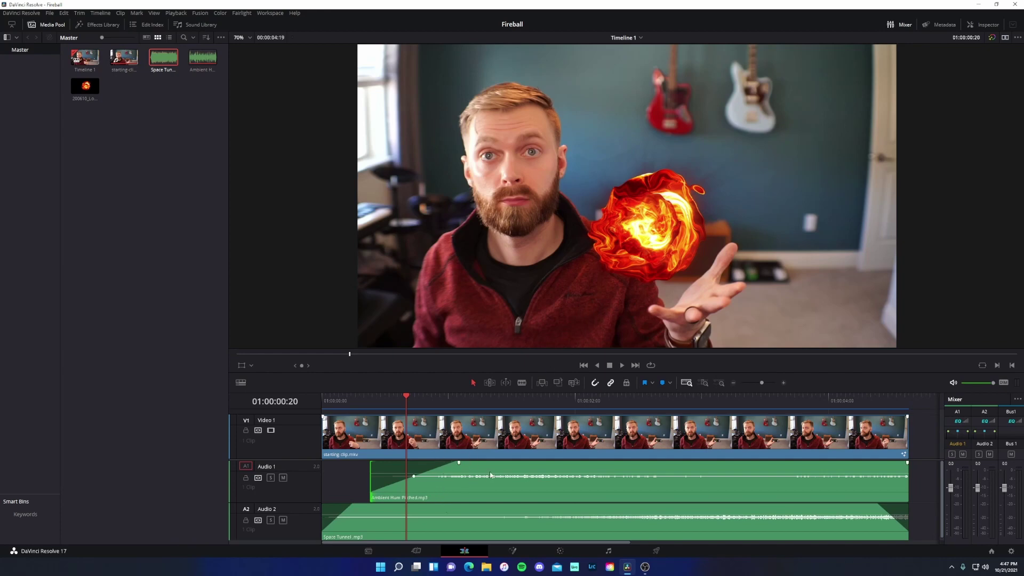
{"action": "left_click_drag", "start_coordinate": [491, 475], "coordinate": [464, 471]}
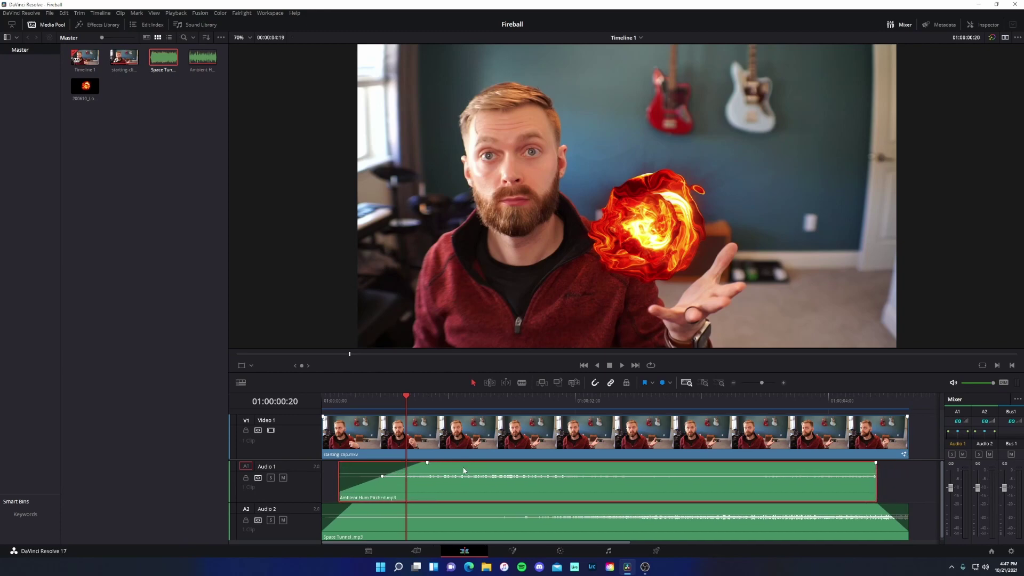
- Check the opening near the fireball's appearance, then play the edit from the start
{"action": "left_click", "coordinate": [386, 408]}
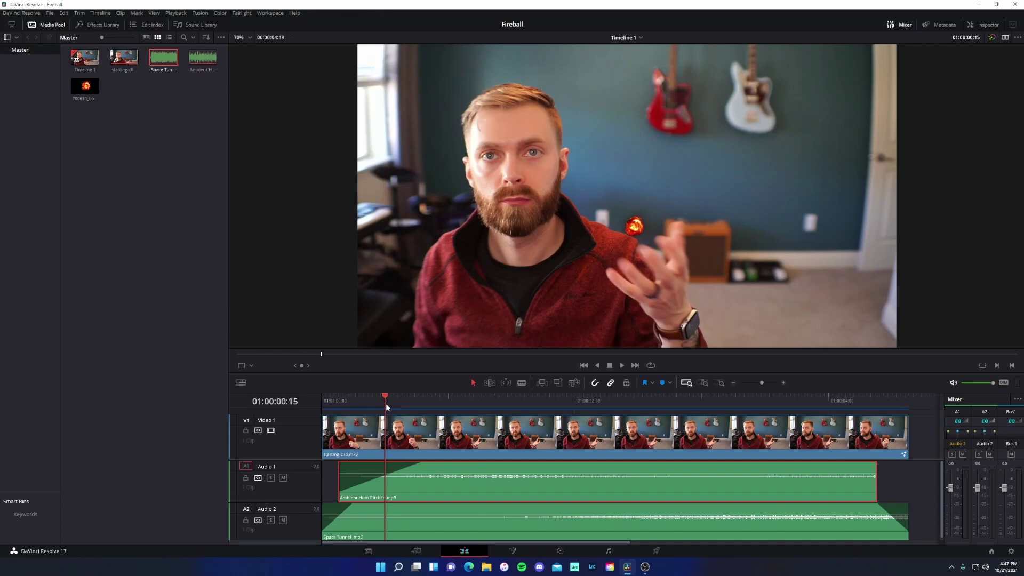
{"action": "left_click_drag", "start_coordinate": [385, 406], "coordinate": [384, 407]}
{"action": "left_click", "coordinate": [404, 399]}
{"action": "key", "text": "Home"}
{"action": "key", "text": "space"}
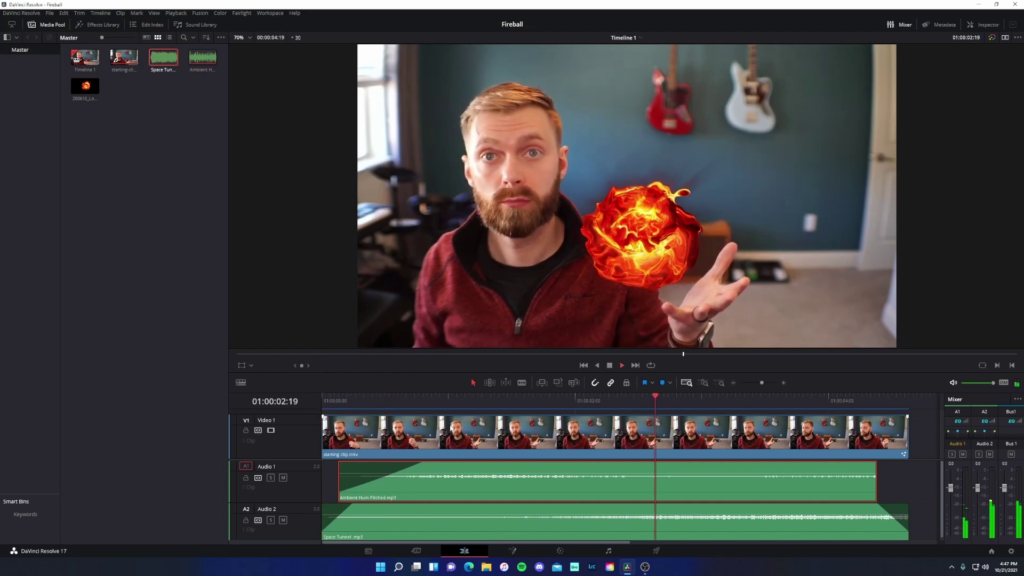
{"action": "key", "text": "space"}
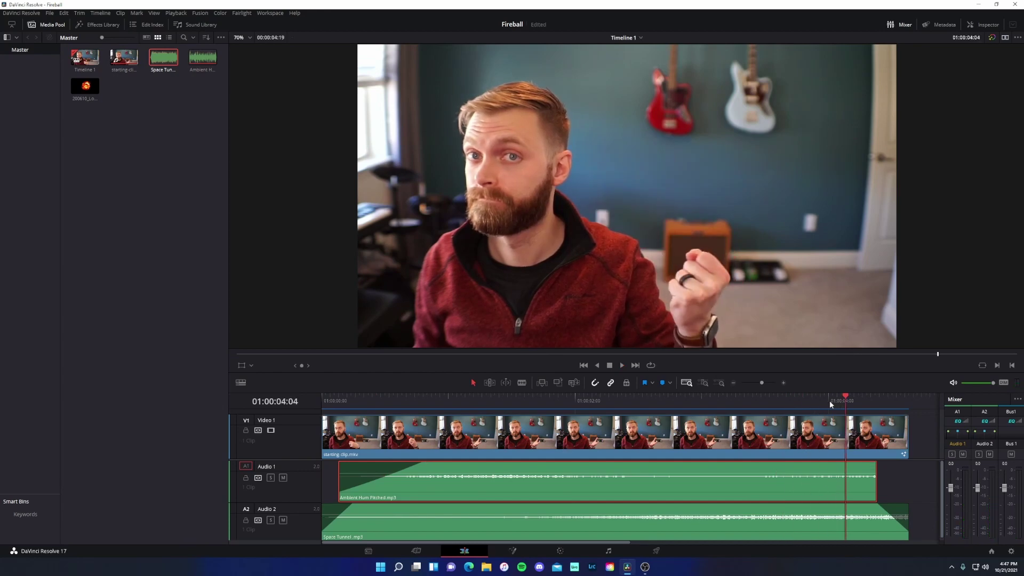
- Review the ending fade-outs, then play the whole edit from the start
{"action": "left_click_drag", "start_coordinate": [829, 404], "coordinate": [807, 401]}
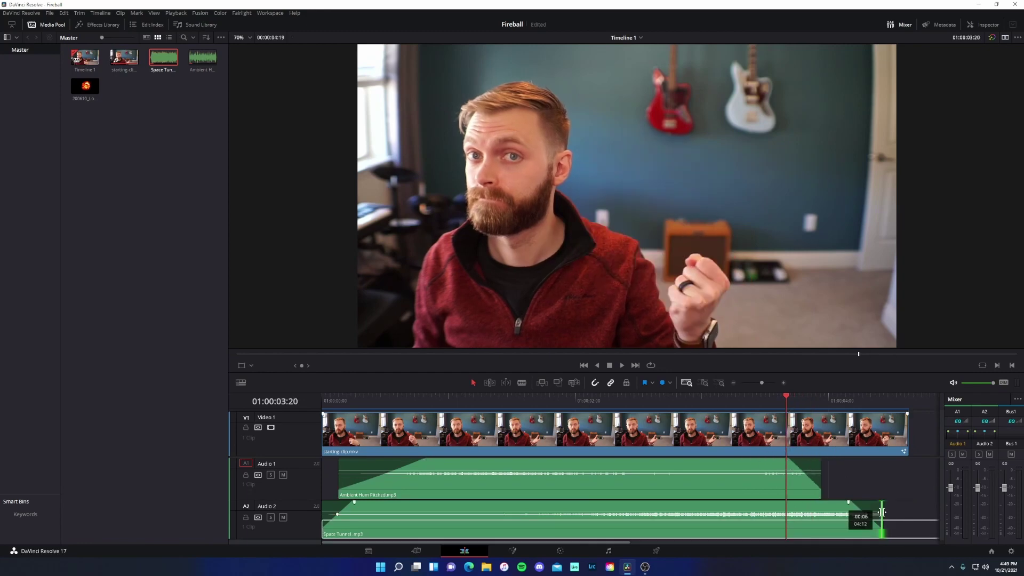
{"action": "left_click", "coordinate": [621, 400]}
{"action": "key", "text": "space"}
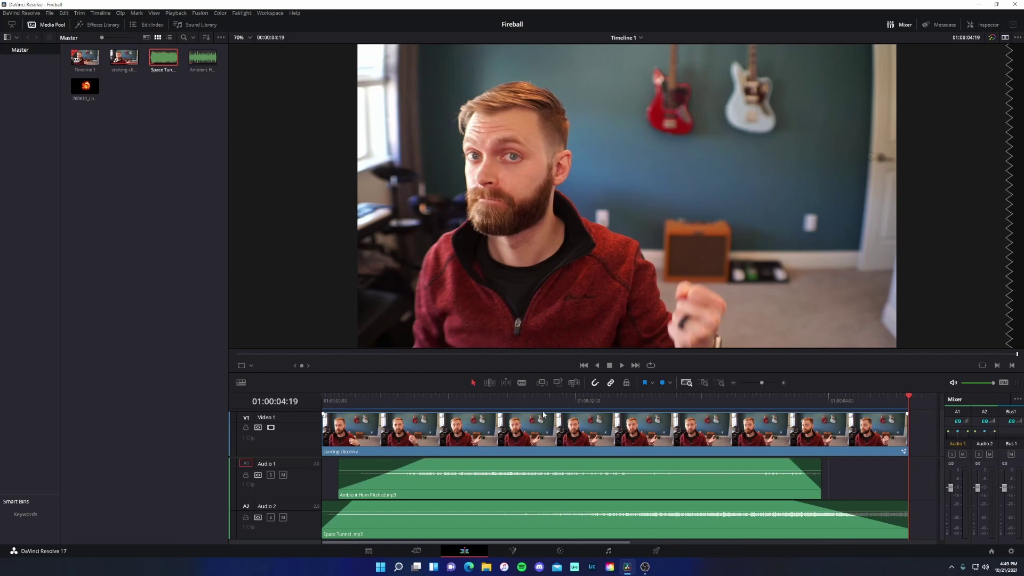
{"action": "left_click_drag", "start_coordinate": [567, 404], "coordinate": [316, 405]}
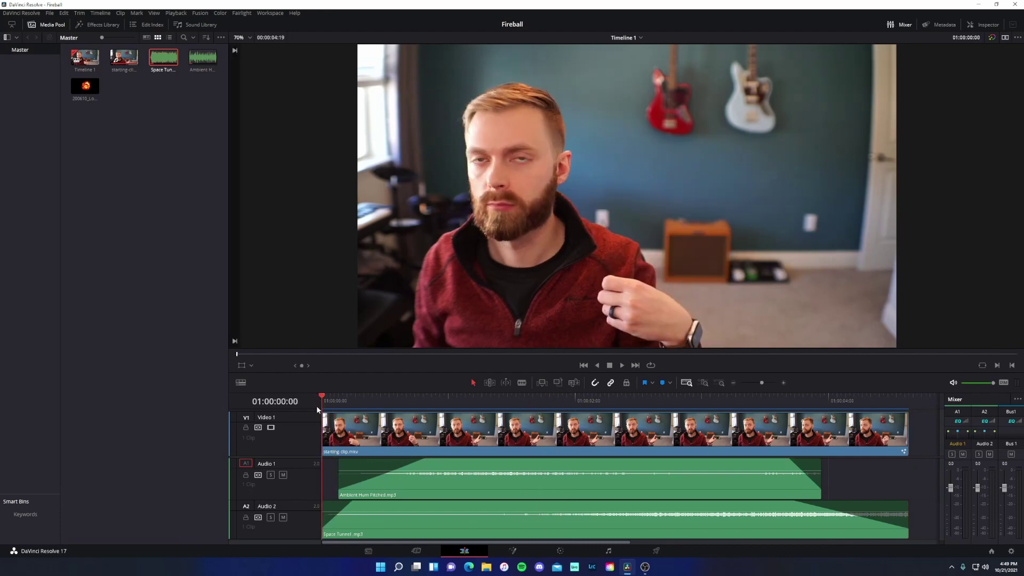
{"action": "key", "text": "space"}
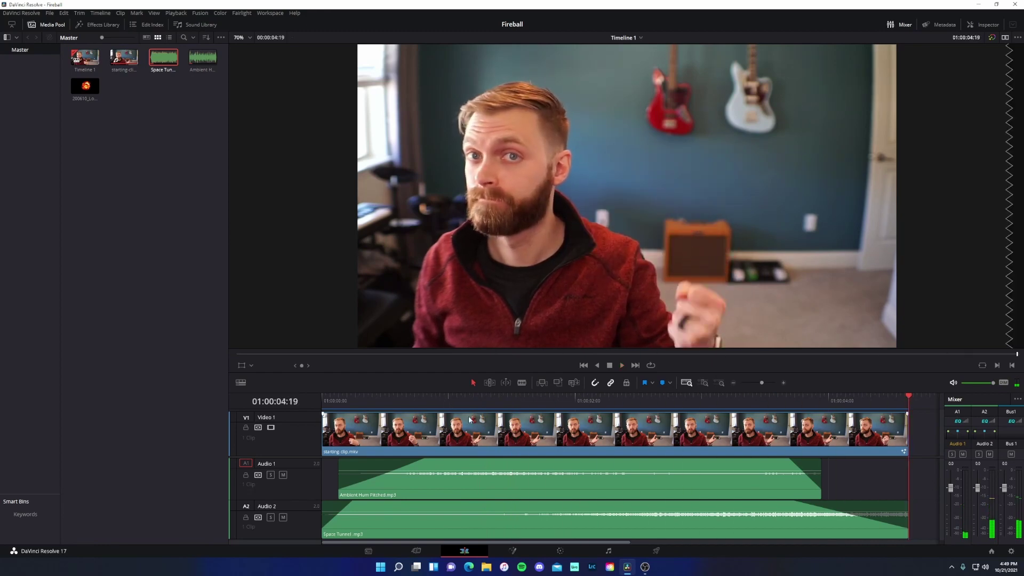
- Raise the Ambient Hum Pitched clip volume to 6.73 dB and play the edit to hear it
{"action": "left_click_drag", "start_coordinate": [608, 469], "coordinate": [609, 465]}
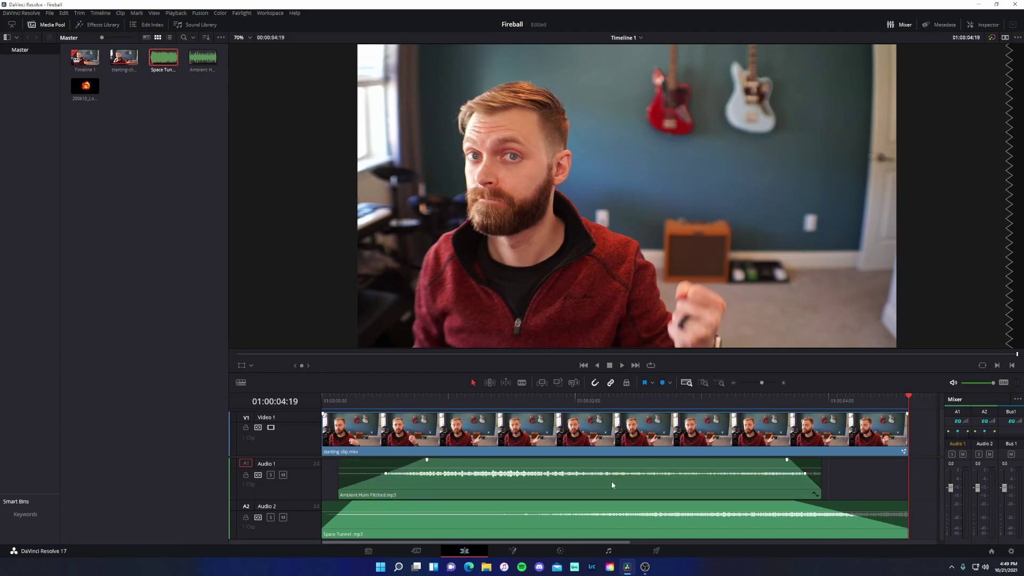
{"action": "left_click_drag", "start_coordinate": [442, 399], "coordinate": [311, 402]}
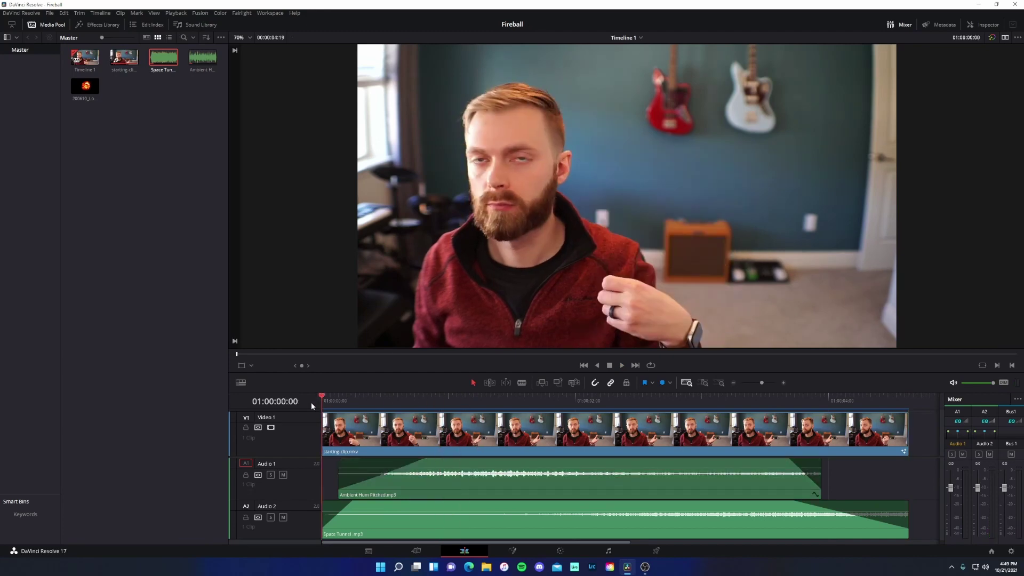
{"action": "key", "text": "space"}
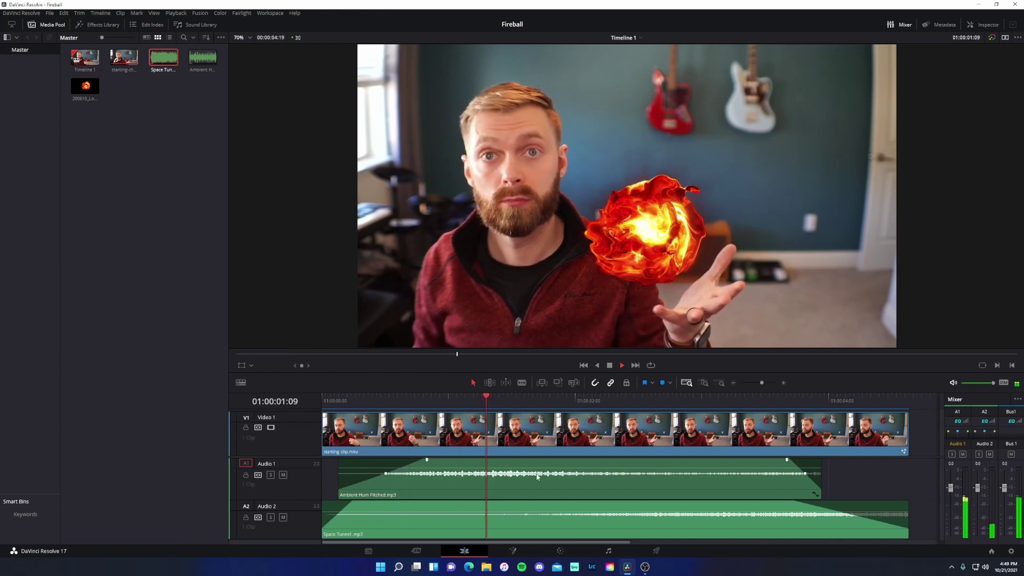